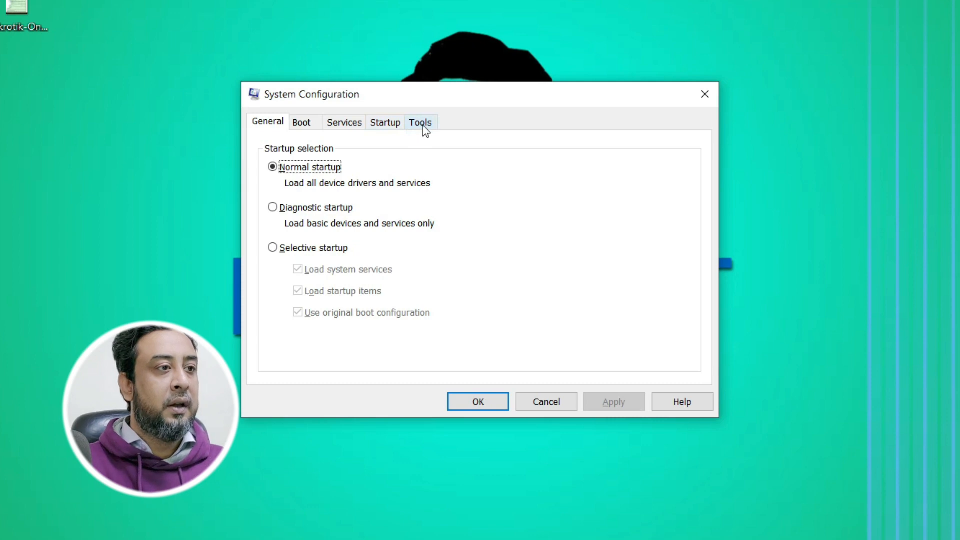
# - Set the boot timeout to 10 seconds in System Configuration
pyautogui.click(303, 124)
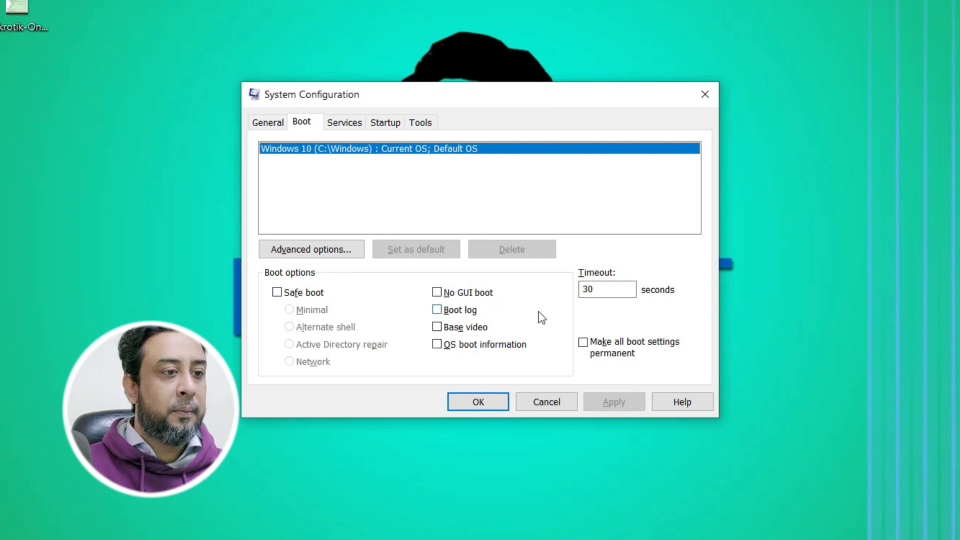
pyautogui.click(595, 289)
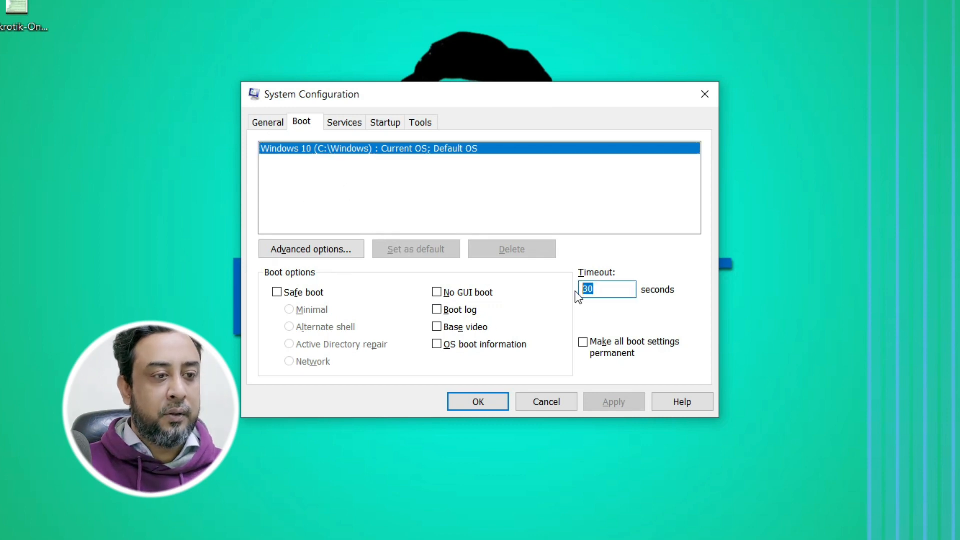
pyautogui.write('10')
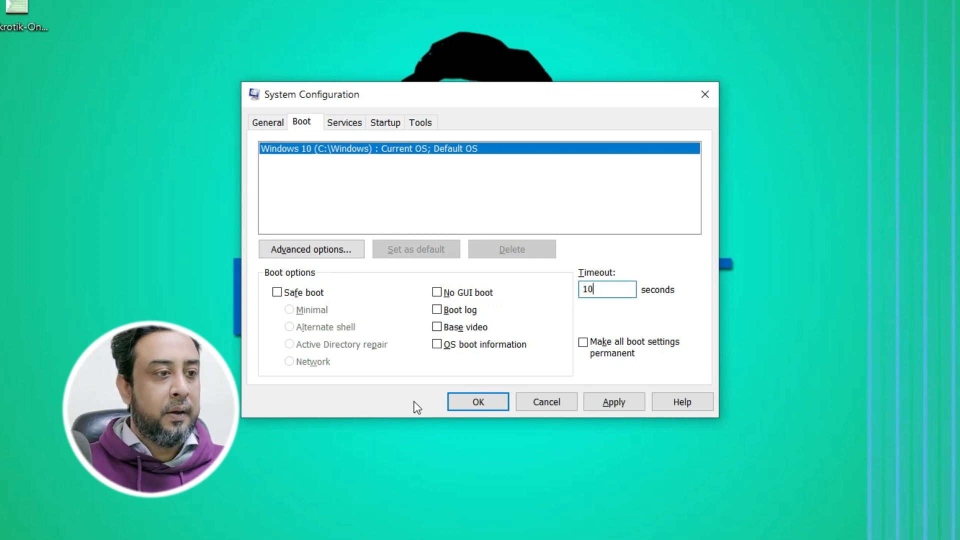
# - Enable the number of processors limit in the advanced boot options and set it to 8
pyautogui.click(312, 250)
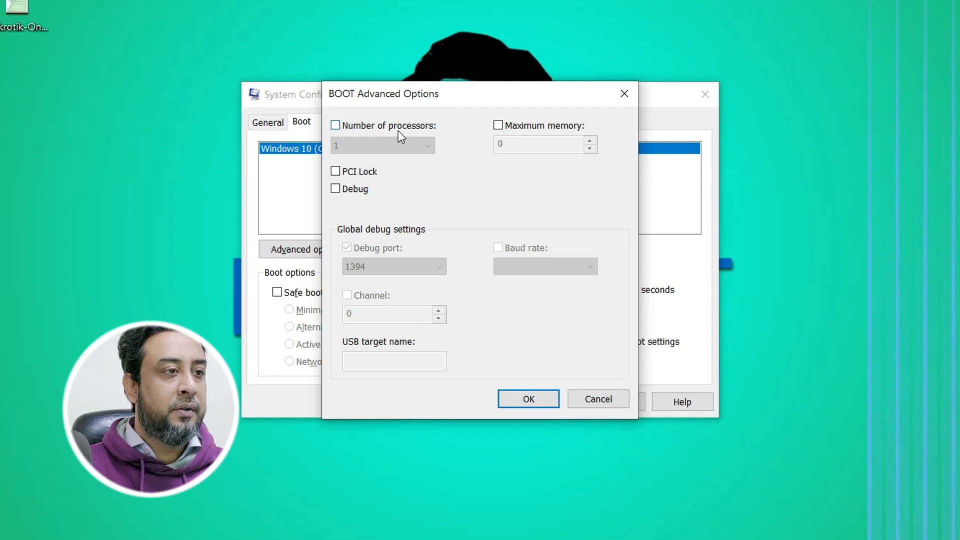
pyautogui.click(335, 126)
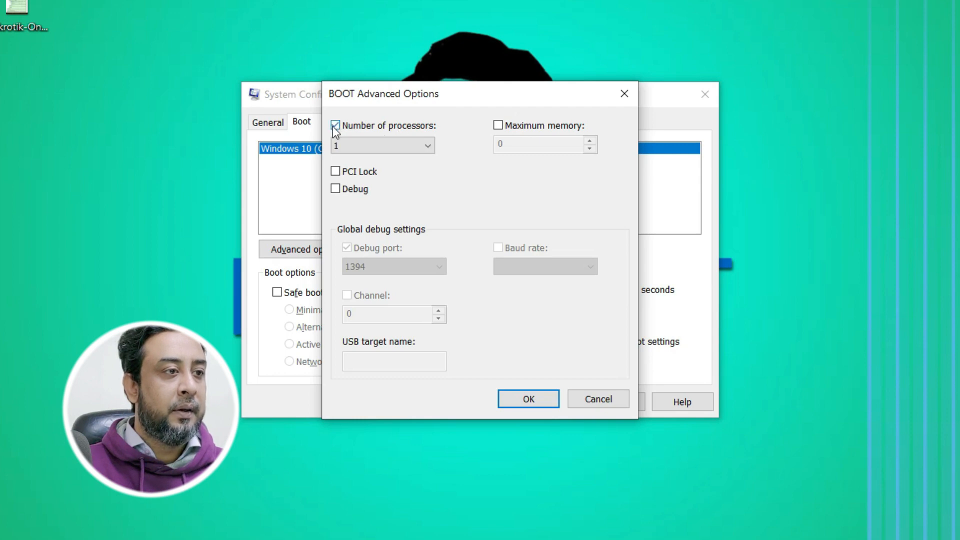
pyautogui.click(428, 148)
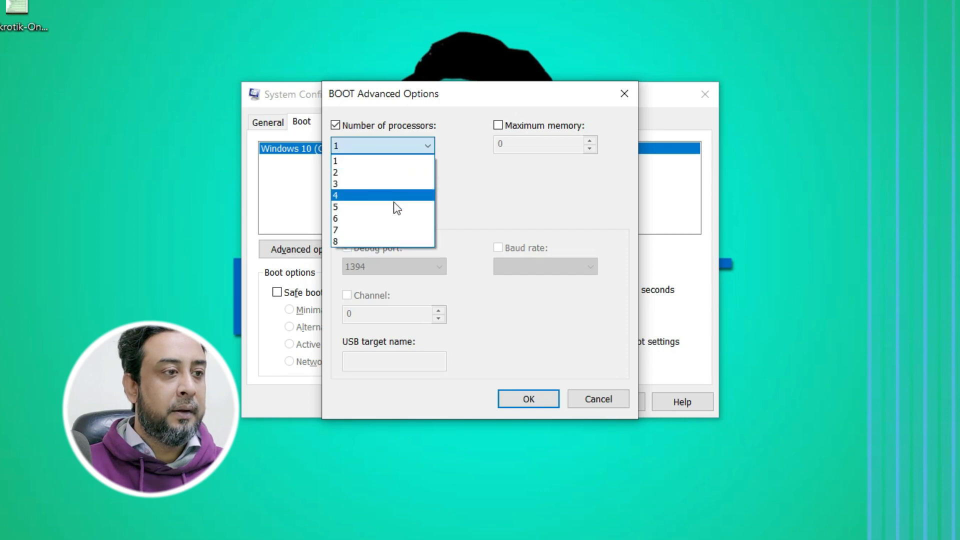
pyautogui.click(349, 241)
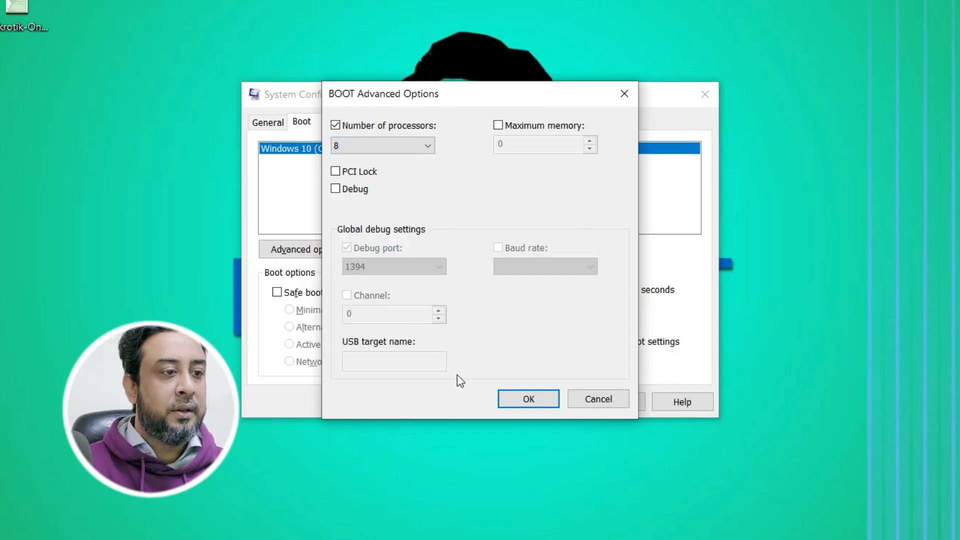
pyautogui.click(520, 398)
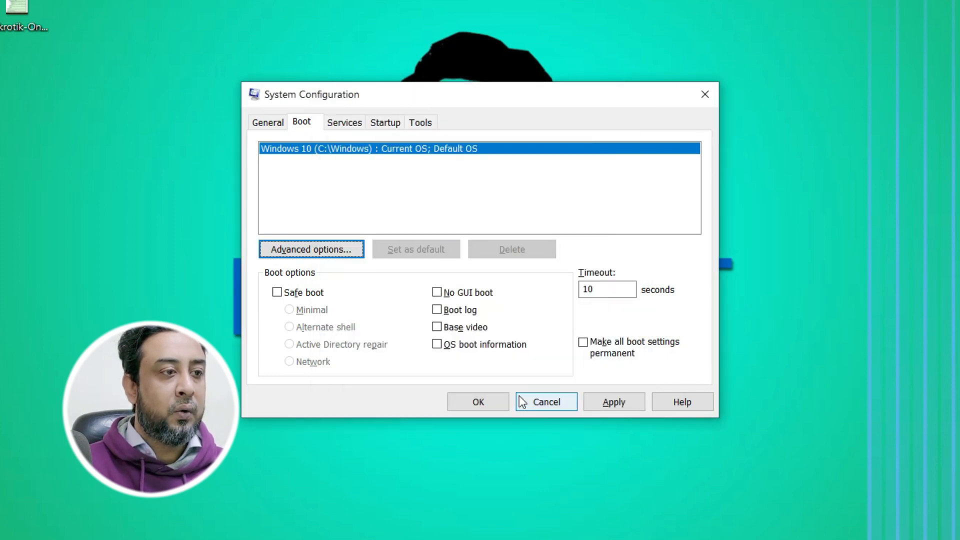
# - Apply the boot changes and exit System Configuration without restarting the computer
pyautogui.click(620, 402)
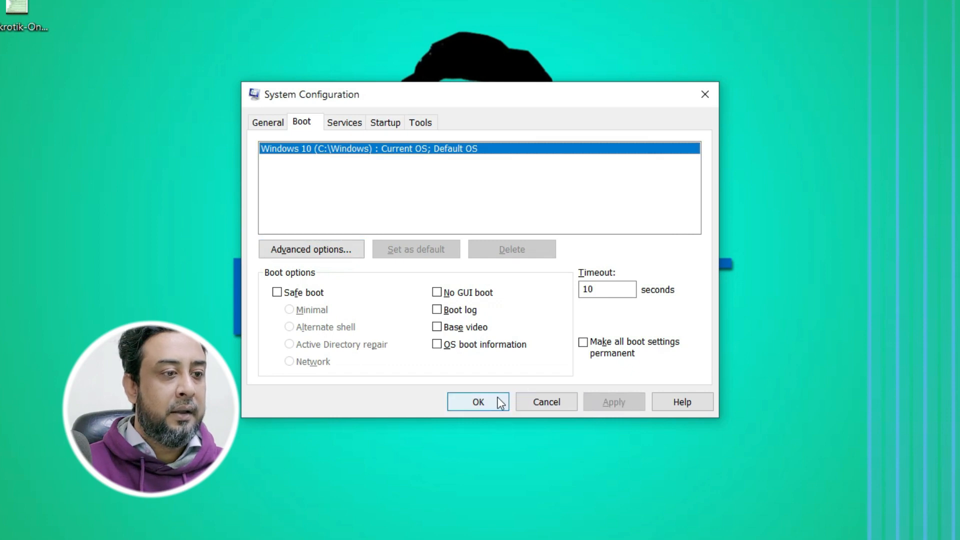
pyautogui.click(478, 403)
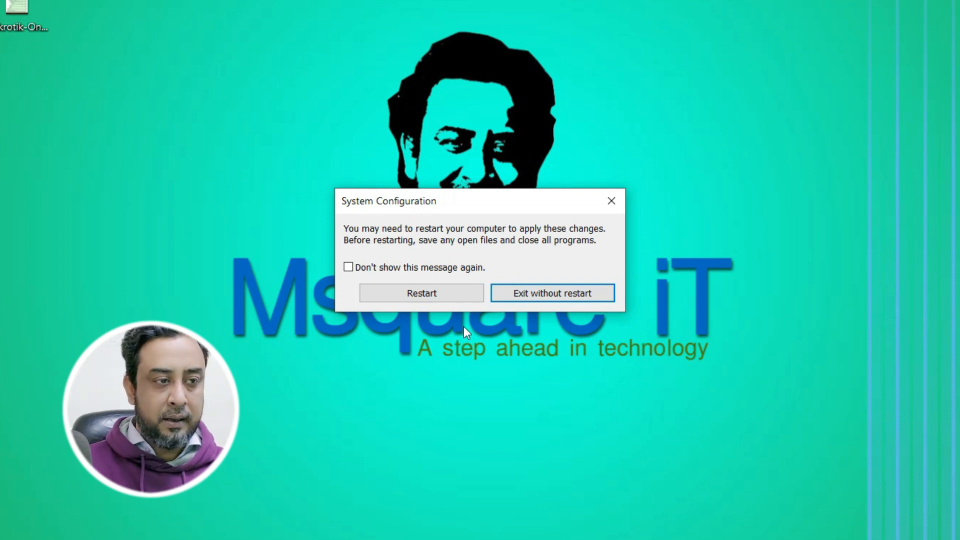
pyautogui.click(550, 296)
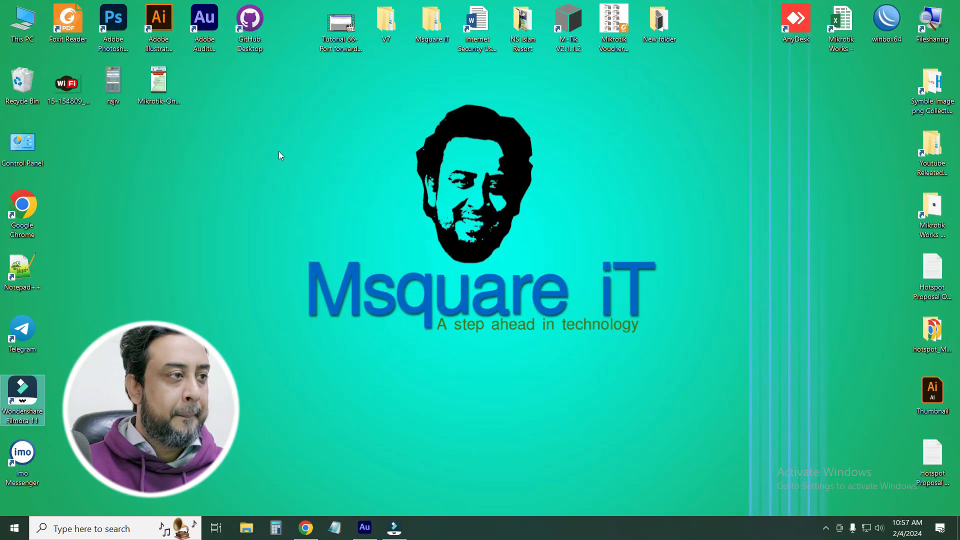
pyautogui.rightClick(282, 156)
pyautogui.click(307, 202)
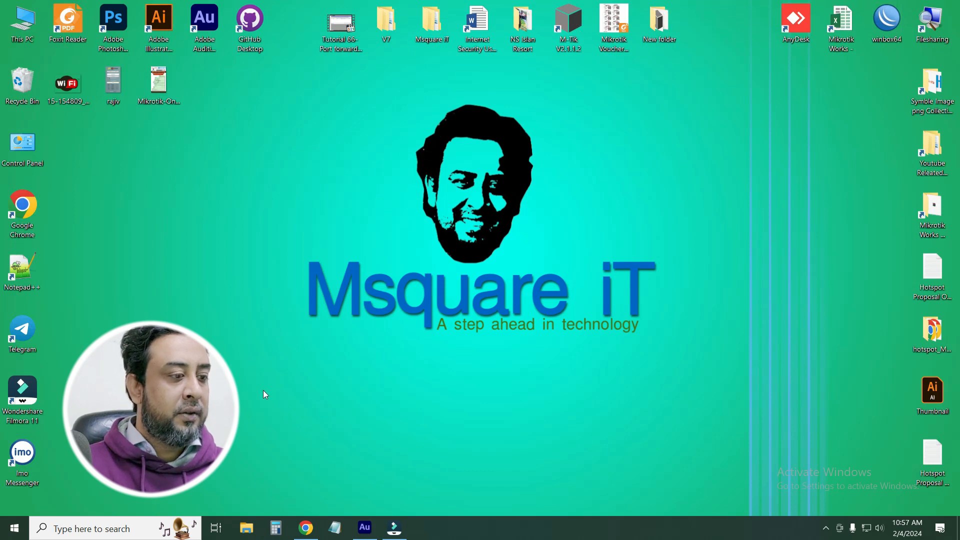
# - Find the Power & sleep settings through Windows search and open the additional power settings
pyautogui.click(85, 535)
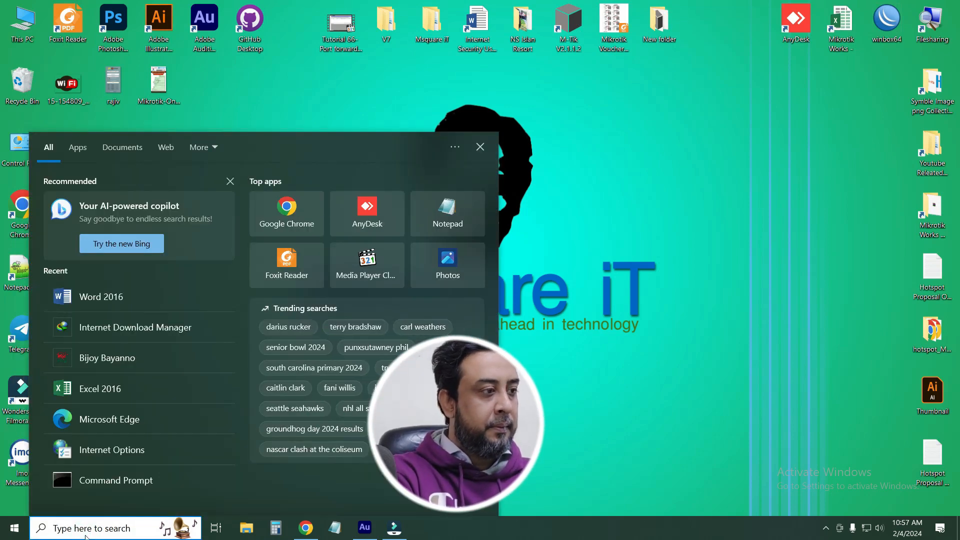
pyautogui.write('power')
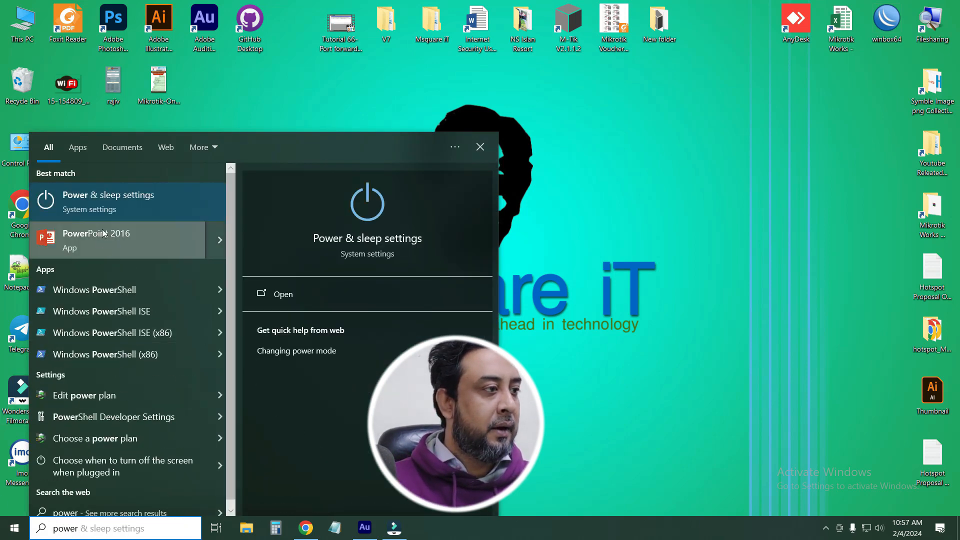
pyautogui.click(116, 196)
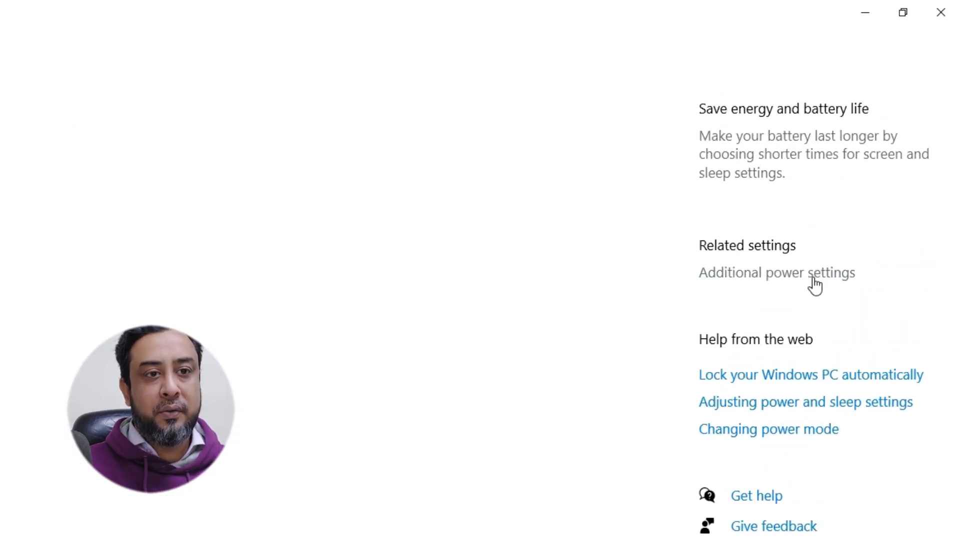
pyautogui.click(783, 278)
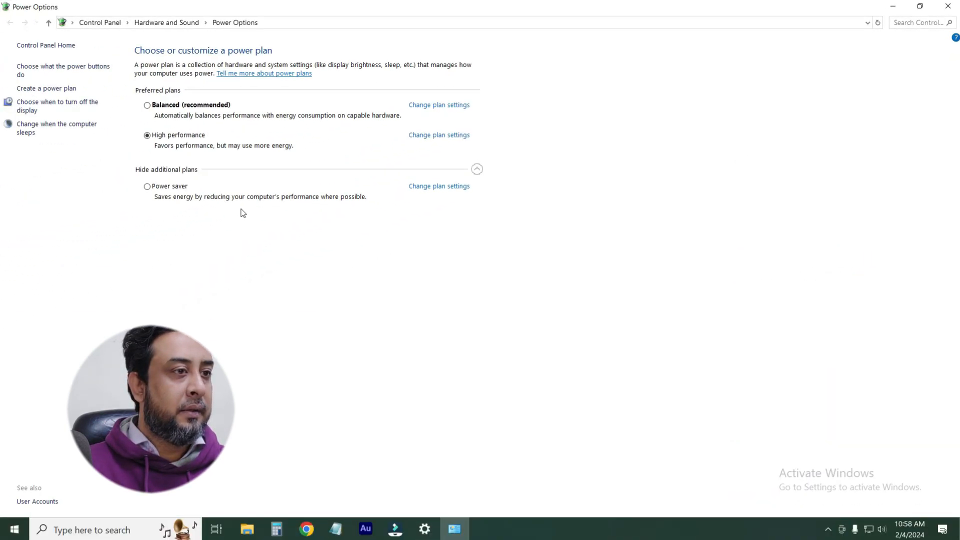
# - Activate the Balanced (recommended) power plan and open its advanced power settings
pyautogui.click(179, 107)
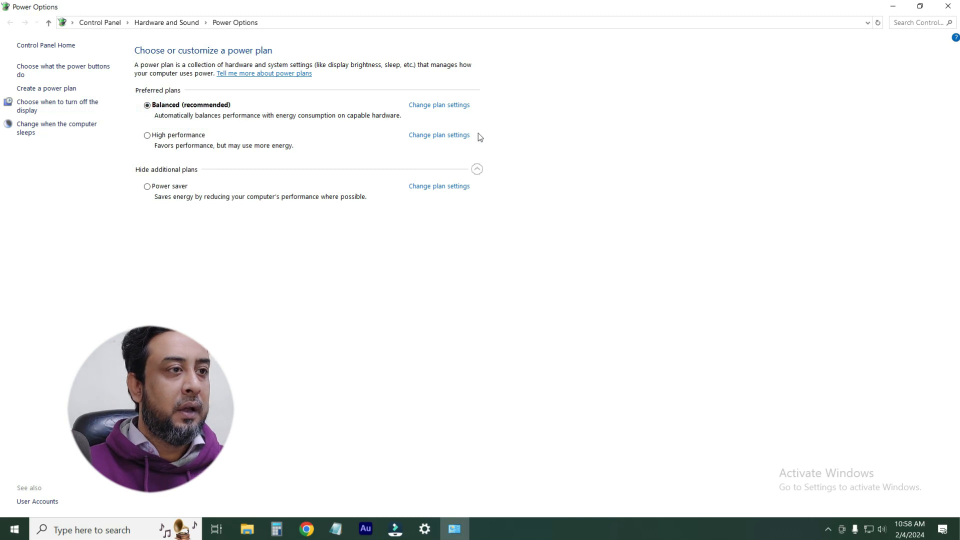
pyautogui.click(429, 107)
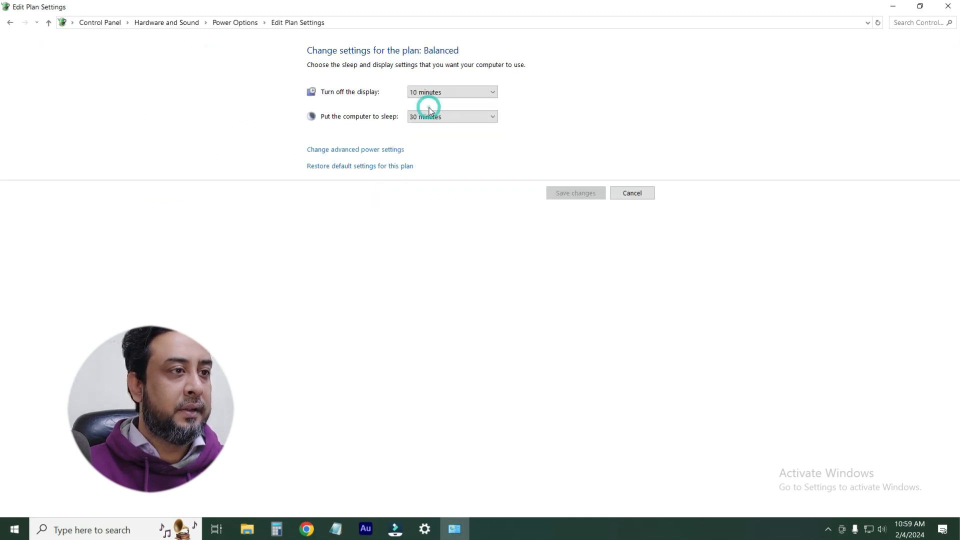
pyautogui.click(343, 150)
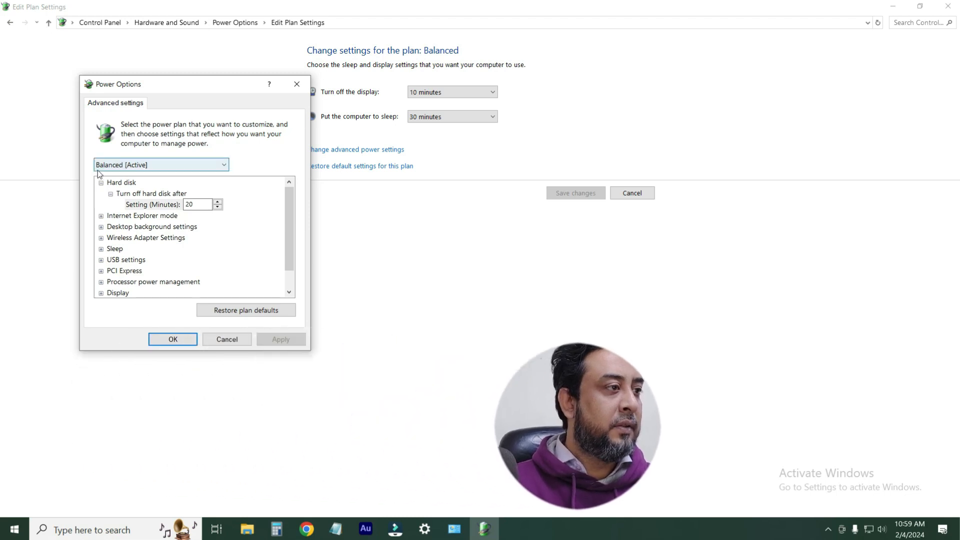
# - Set the minimum processor state of the High performance plan to 0% under processor power management
pyautogui.click(216, 165)
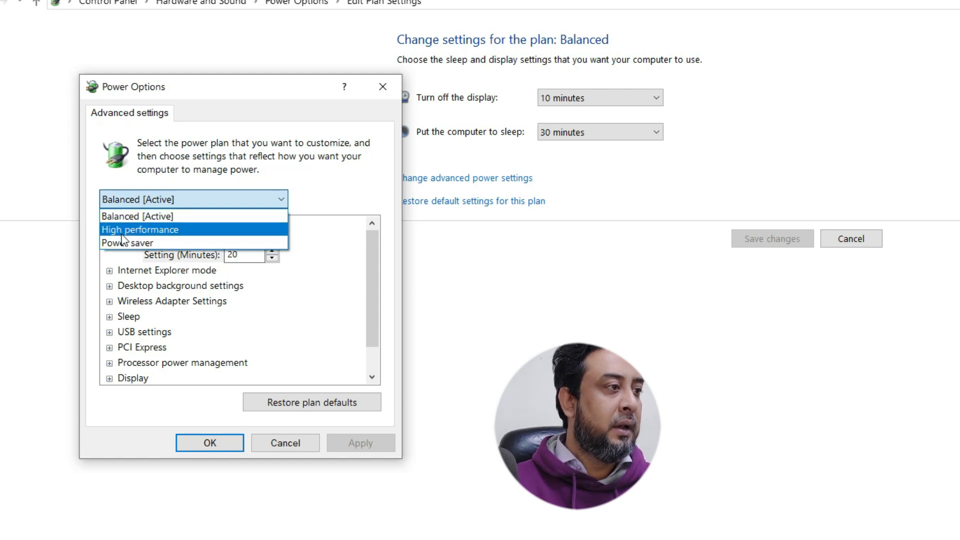
pyautogui.click(136, 229)
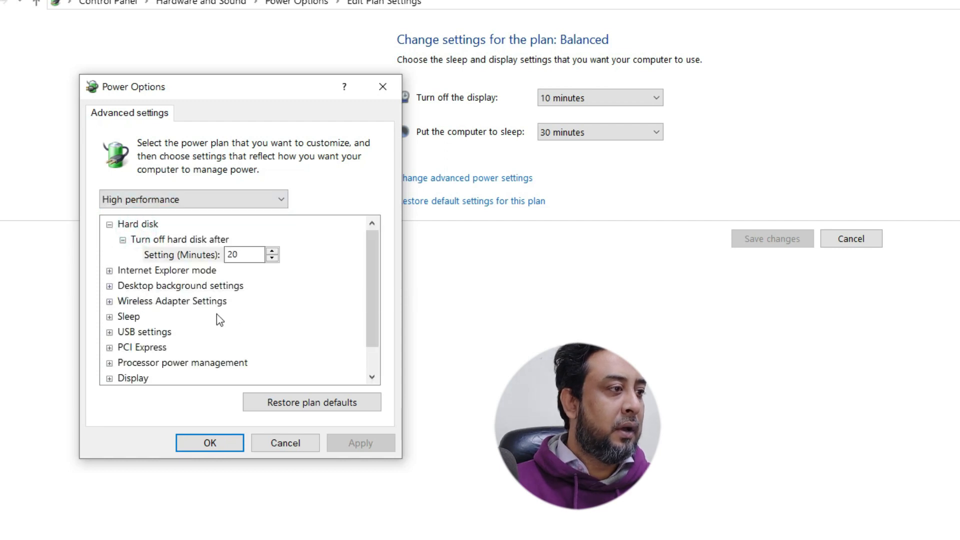
pyautogui.scroll(-1, 215, 320)
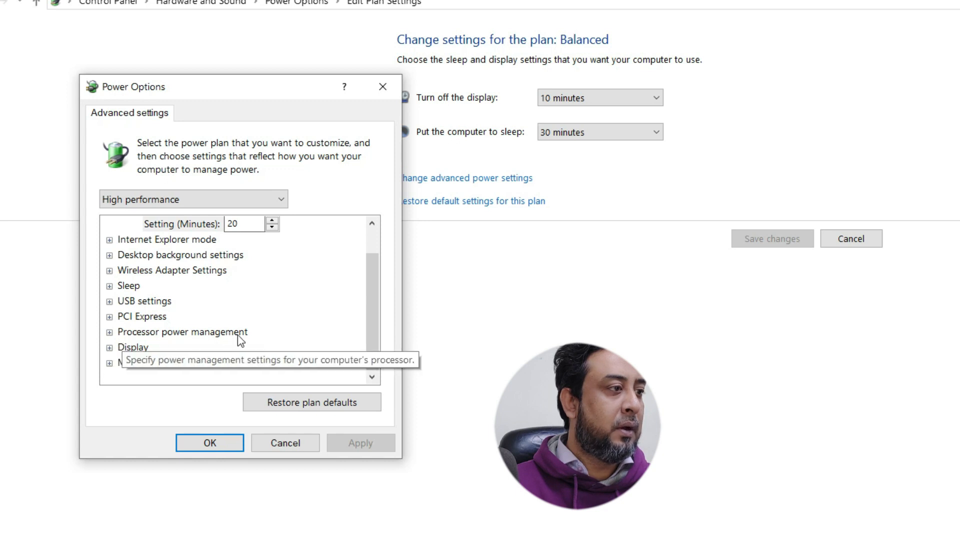
pyautogui.click(111, 333)
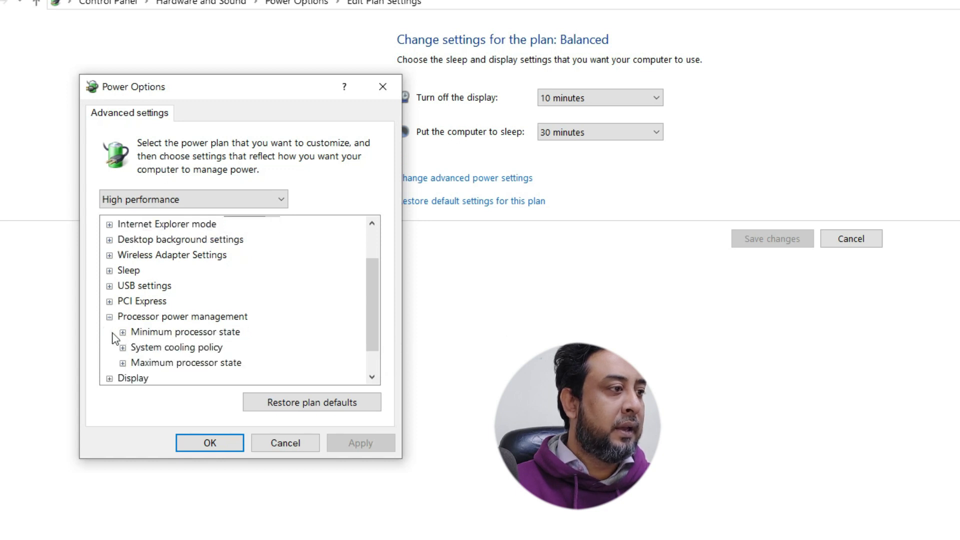
pyautogui.click(112, 333)
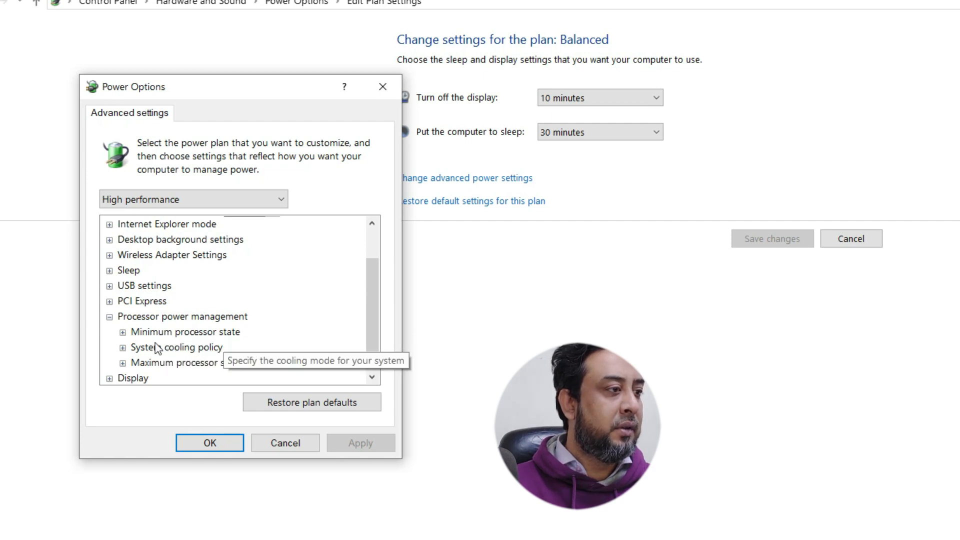
pyautogui.click(123, 333)
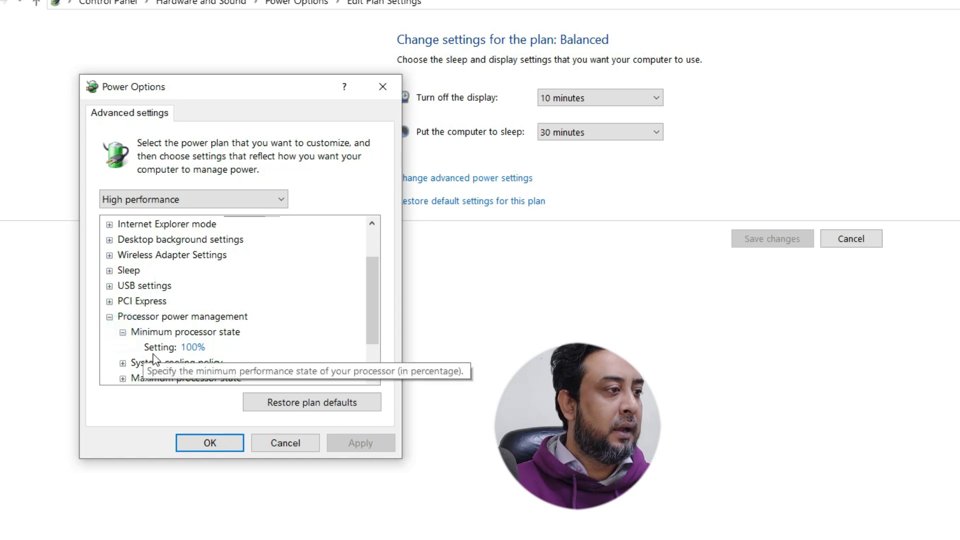
pyautogui.click(193, 348)
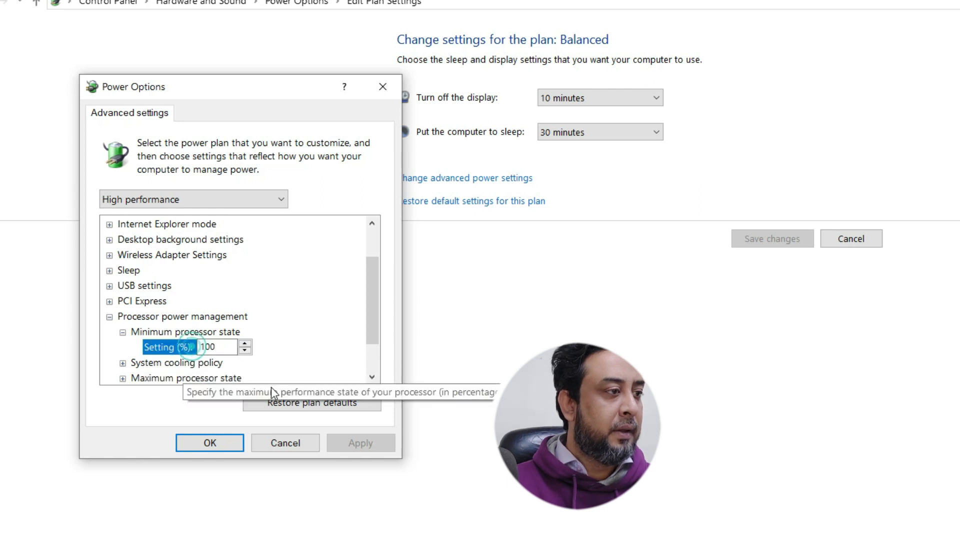
pyautogui.doubleClick(220, 346)
pyautogui.write('0')
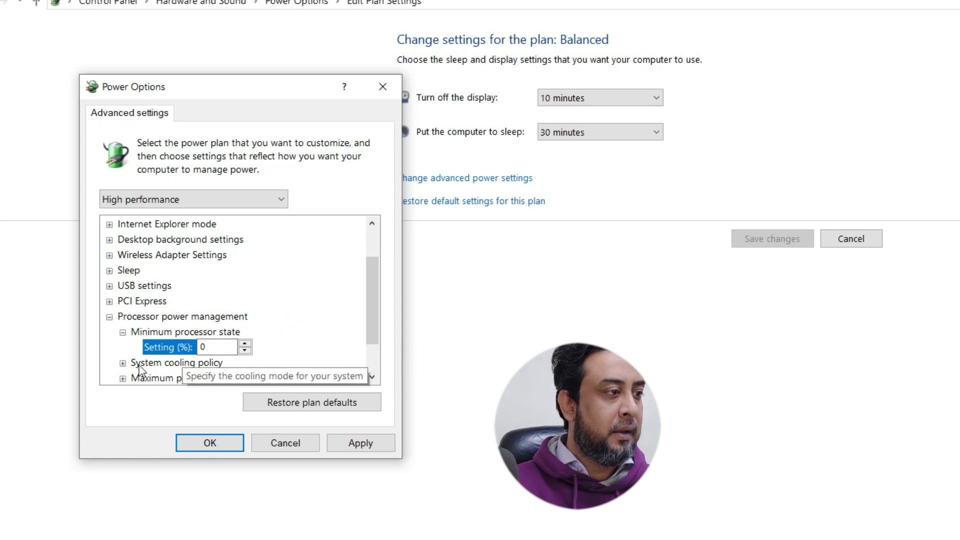
# - Set the system cooling policy of the High performance plan to Active
pyautogui.scroll(-1, 287, 310)
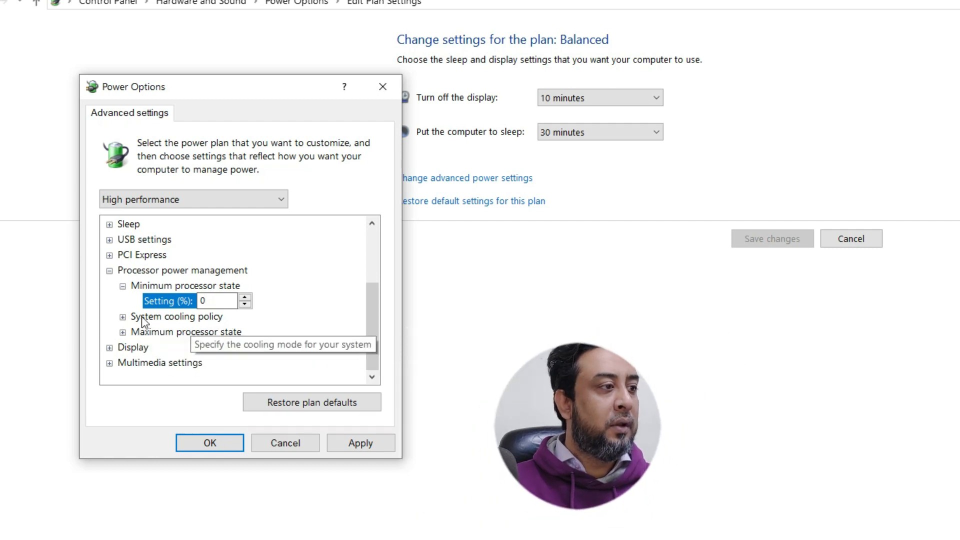
pyautogui.click(122, 317)
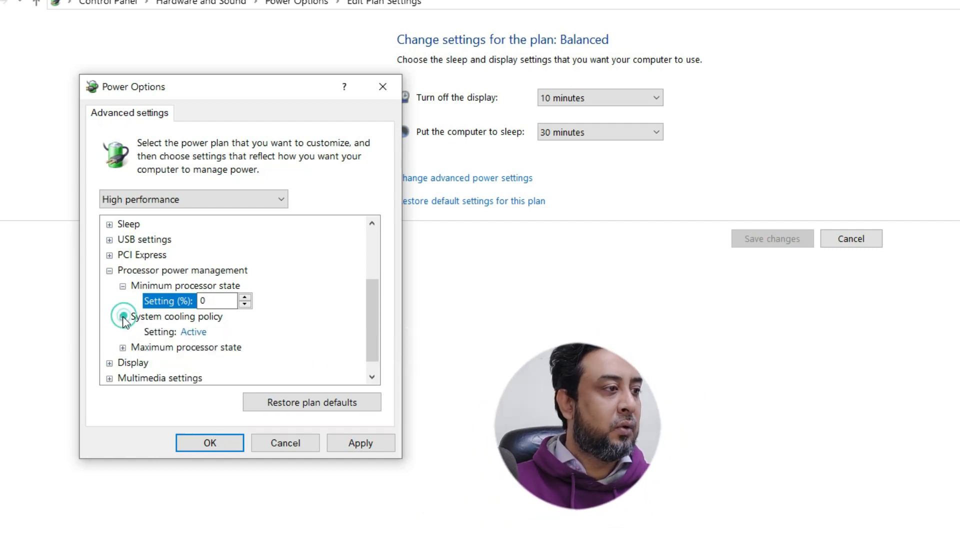
pyautogui.click(198, 334)
pyautogui.click(229, 332)
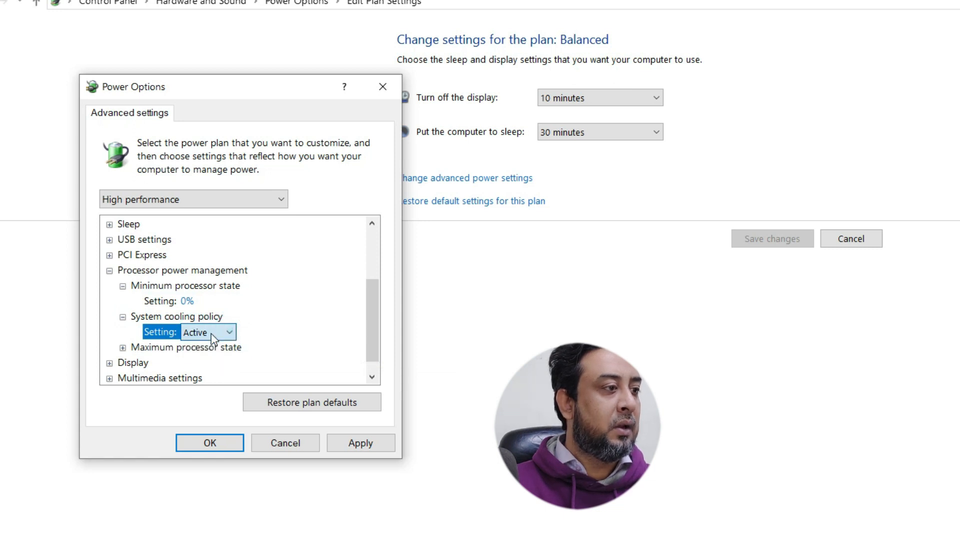
# - Set the High performance plan's maximum processor state to 100% and apply the power option changes
pyautogui.click(123, 348)
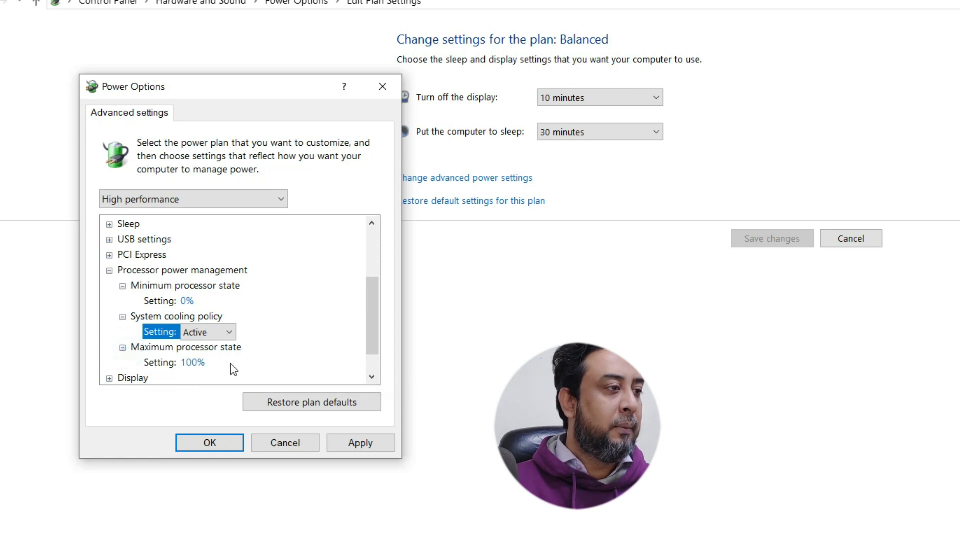
pyautogui.click(193, 364)
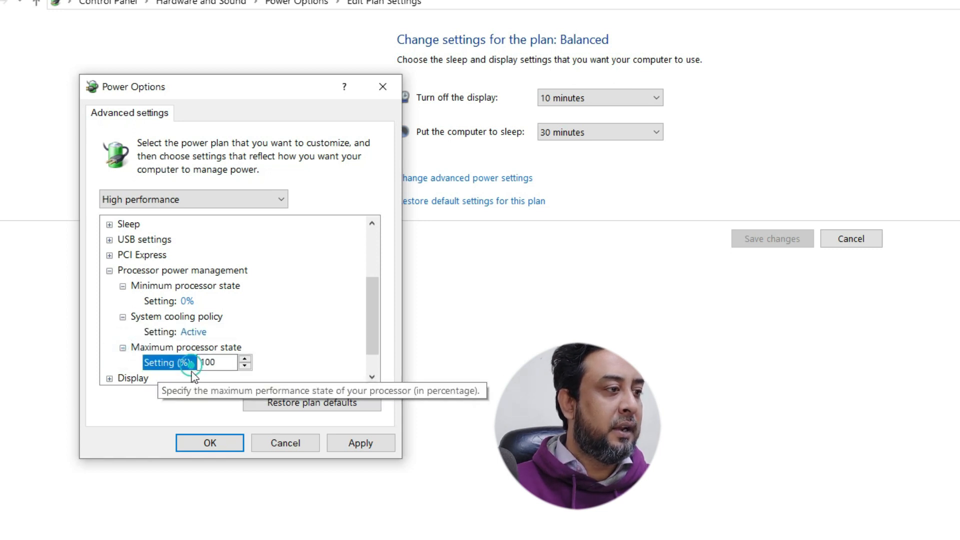
pyautogui.doubleClick(218, 363)
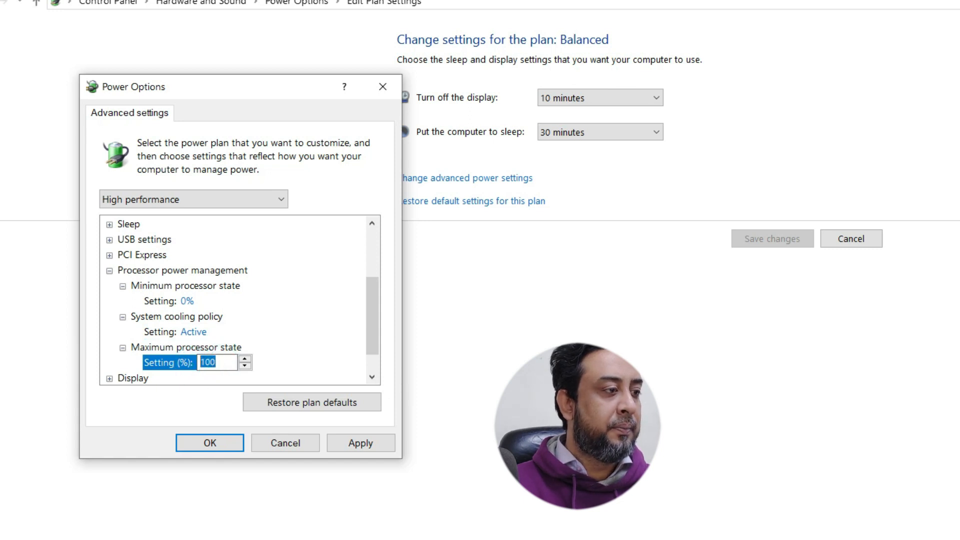
pyautogui.scroll(-1, 215, 345)
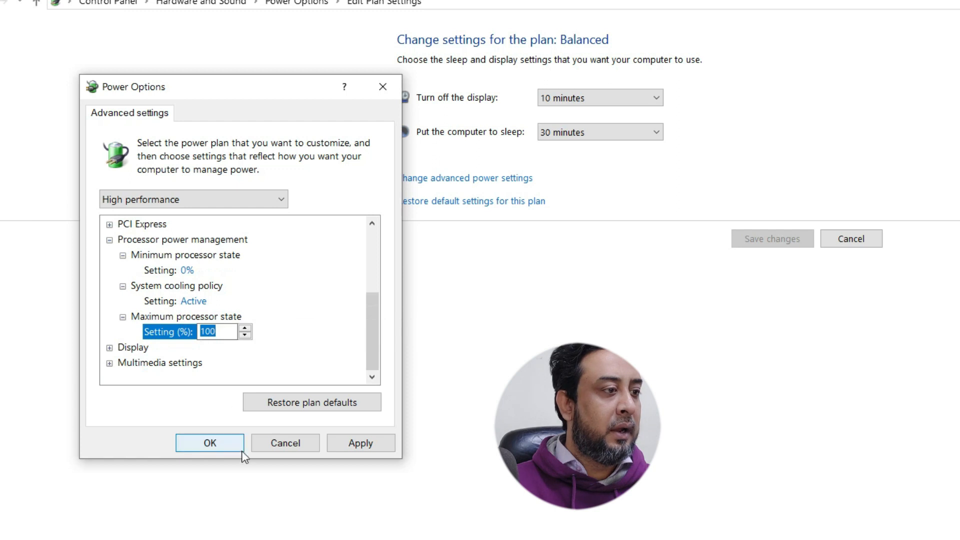
pyautogui.click(368, 443)
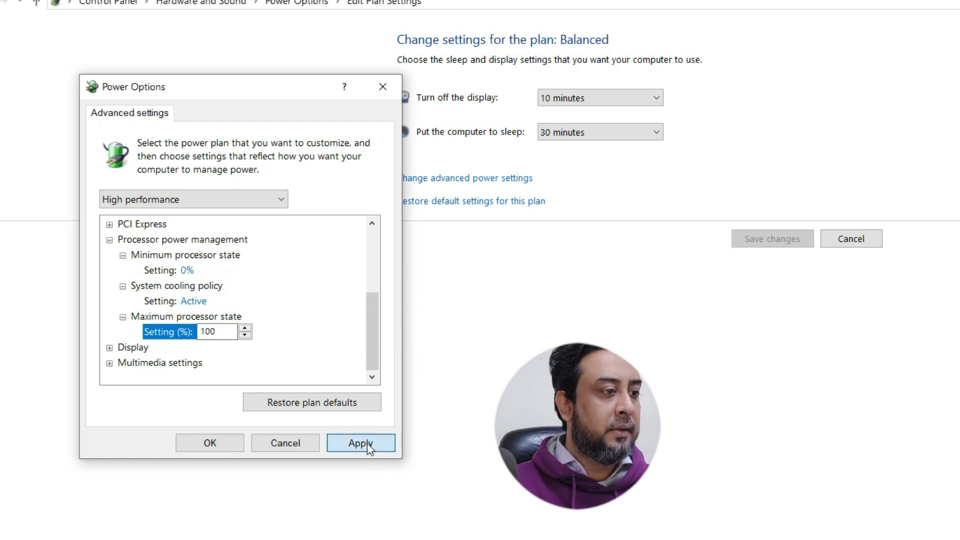
# - Close the advanced power settings, then open Task Manager in its detailed view and show the startup programs
pyautogui.click(224, 443)
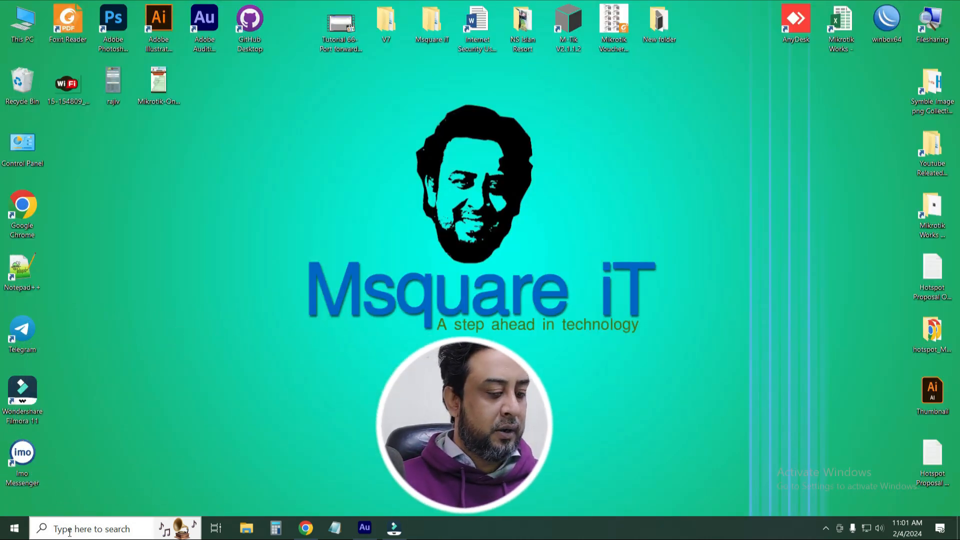
pyautogui.click(70, 531)
pyautogui.write('ta')
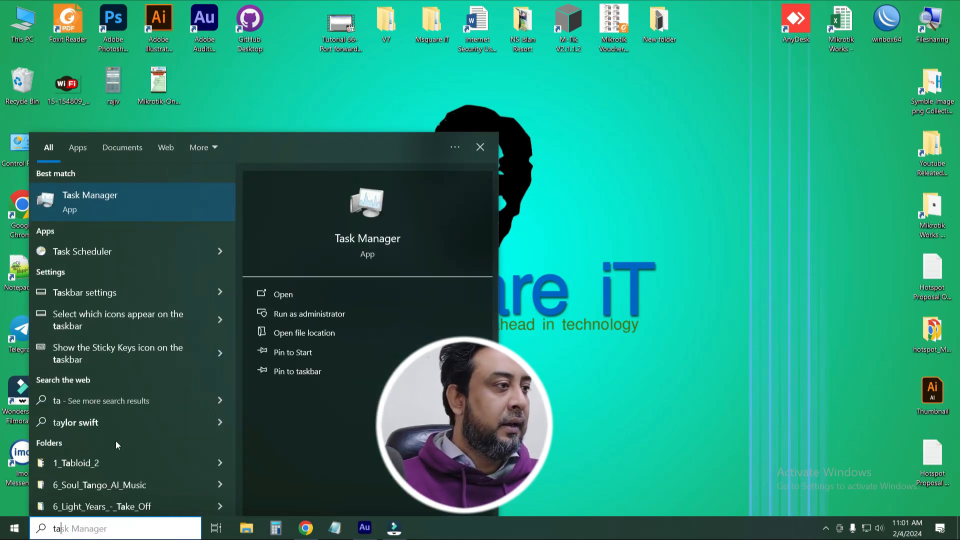
pyautogui.click(106, 202)
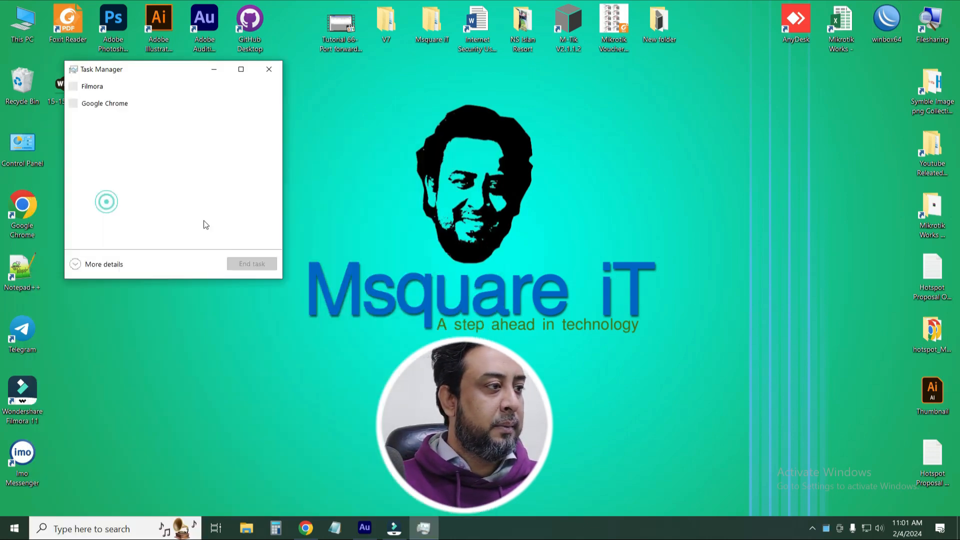
pyautogui.moveTo(182, 75); pyautogui.dragTo(432, 88)
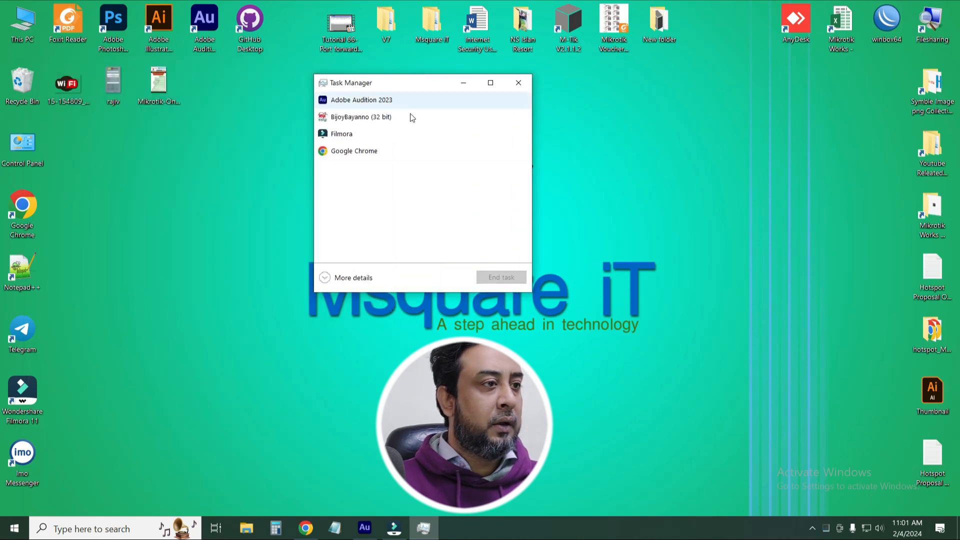
pyautogui.click(338, 279)
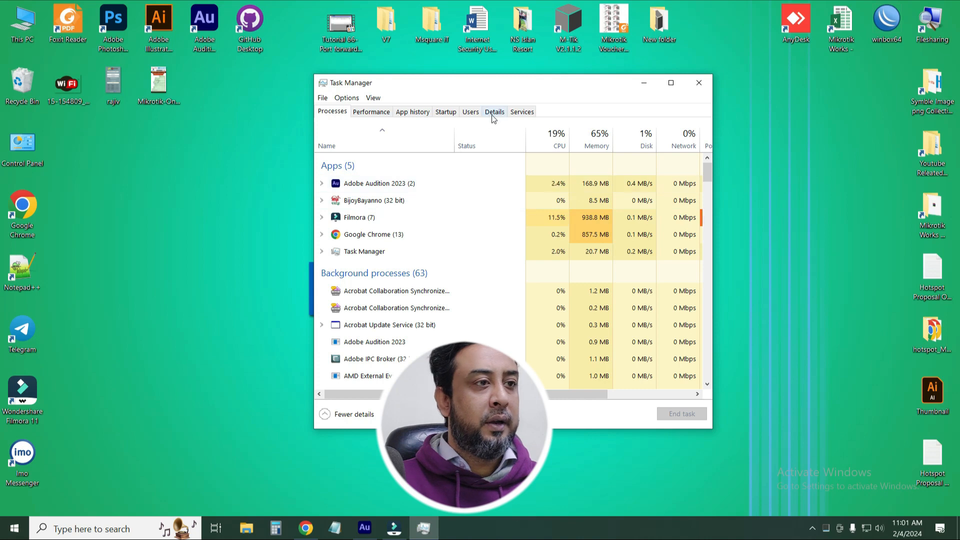
pyautogui.click(445, 112)
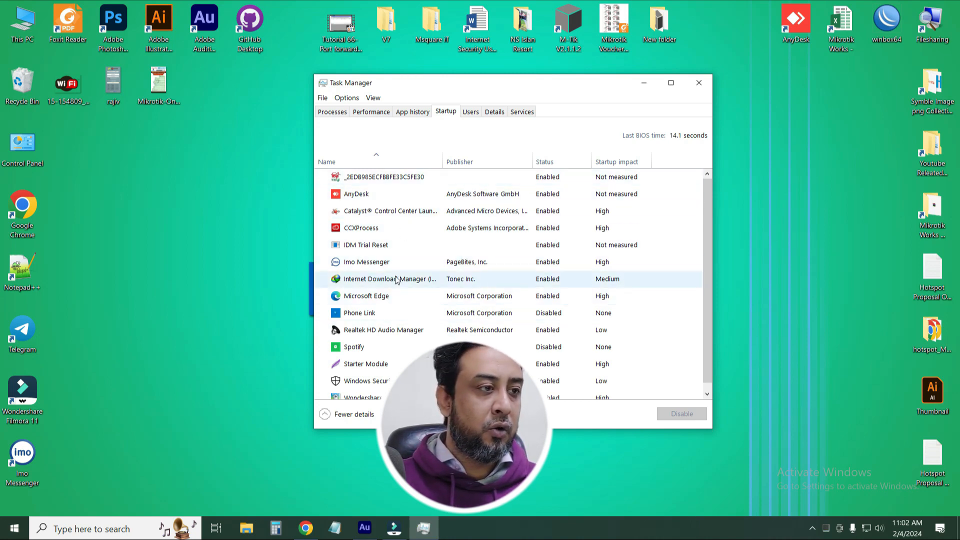
# - Disable the Windows Security notification icon in the list of startup programs
pyautogui.scroll(-1, 400, 276)
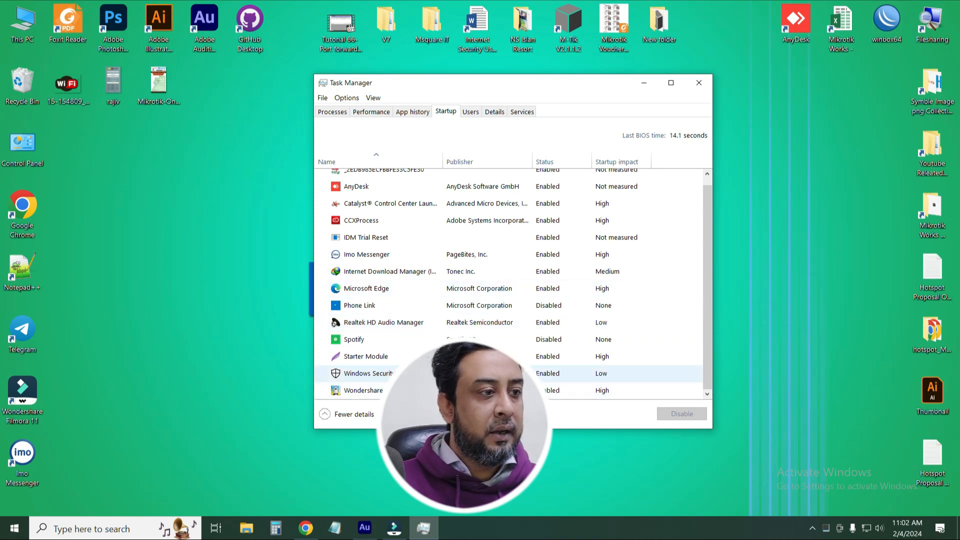
pyautogui.click(357, 342)
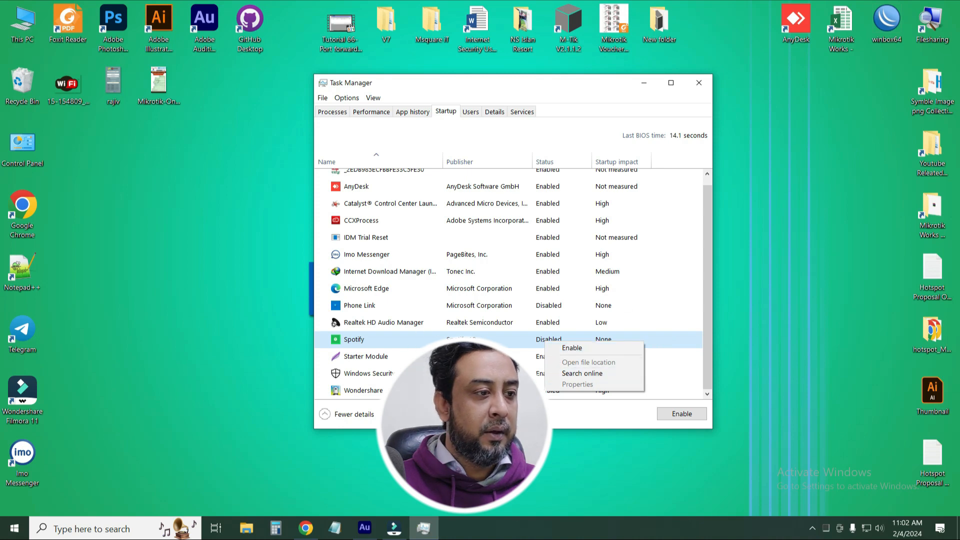
pyautogui.click(466, 373)
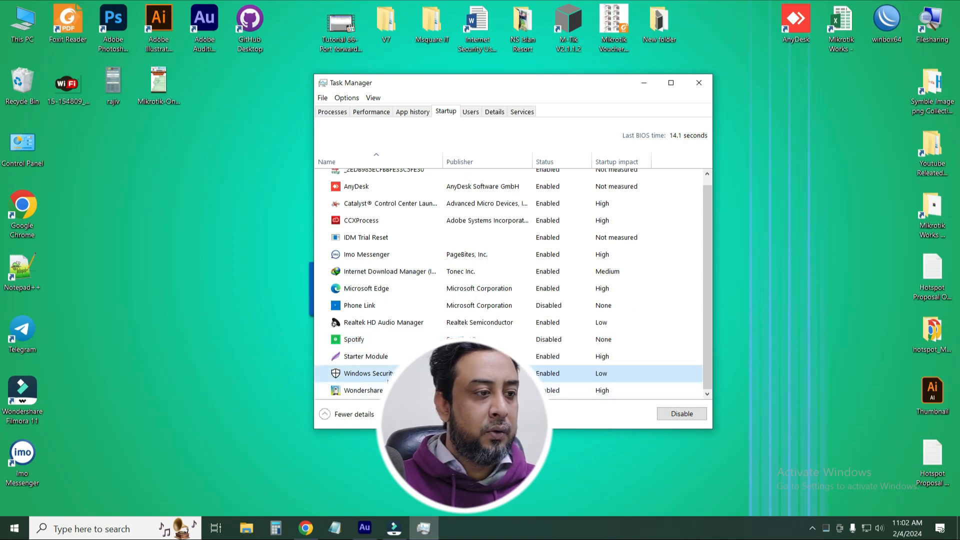
pyautogui.rightClick(549, 378)
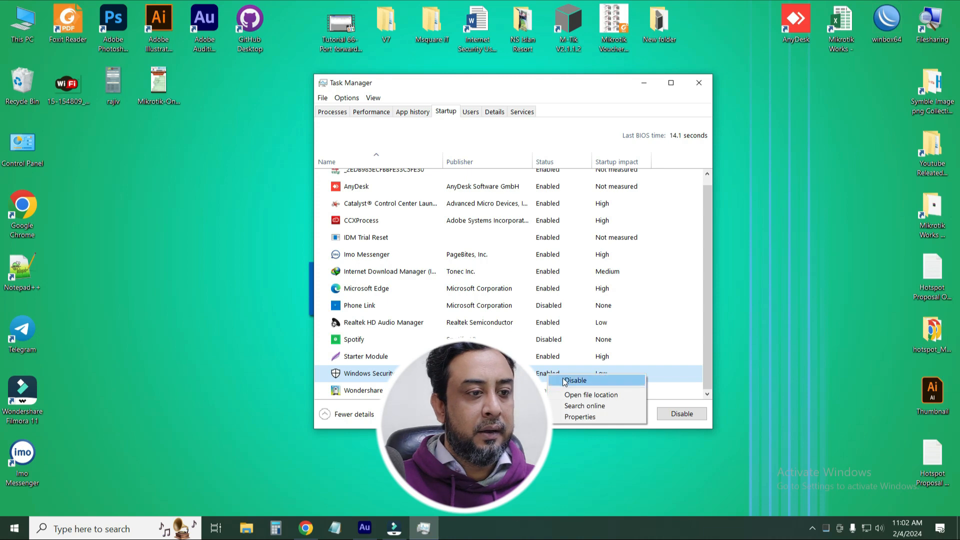
pyautogui.click(563, 379)
# - Disable CCXProcess and Microsoft Edge in the list of startup programs
pyautogui.scroll(1, 541, 227)
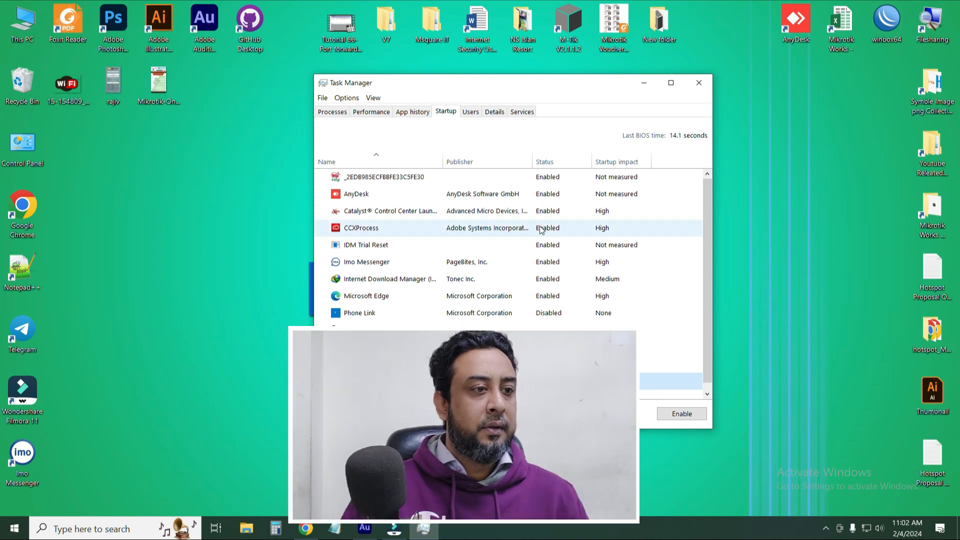
pyautogui.rightClick(541, 228)
pyautogui.click(572, 244)
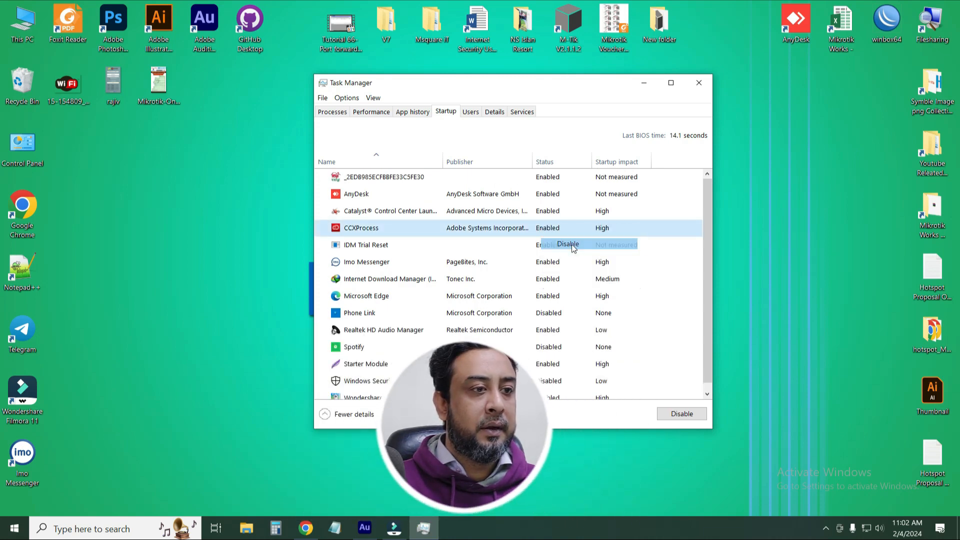
pyautogui.rightClick(543, 297)
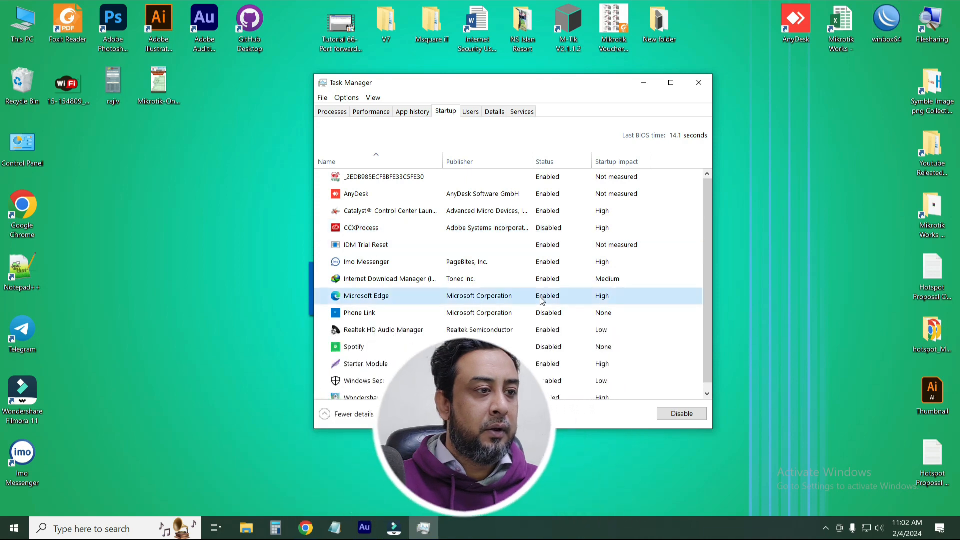
pyautogui.click(570, 314)
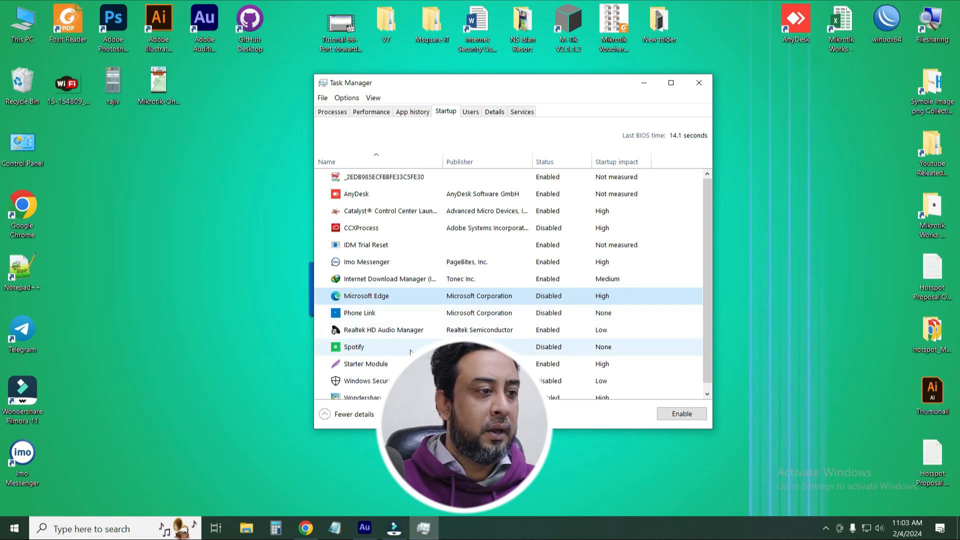
# - Review the remaining startup programs, then close Task Manager and refresh the desktop
pyautogui.scroll(-1, 451, 349)
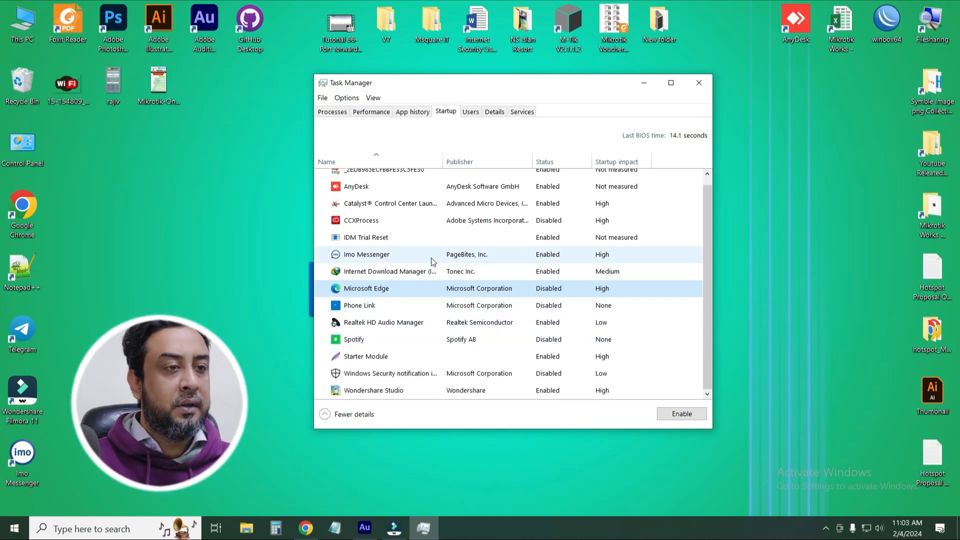
pyautogui.scroll(1, 433, 264)
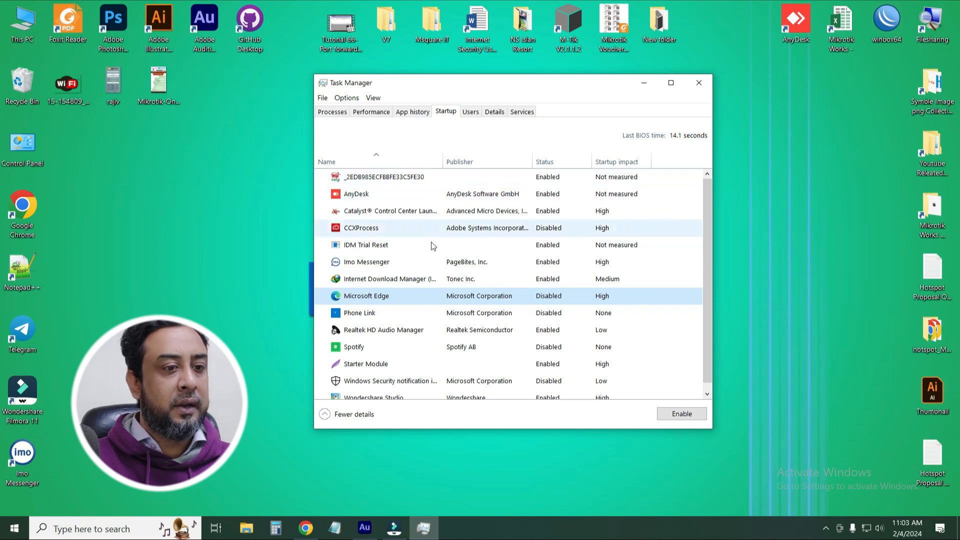
pyautogui.click(703, 85)
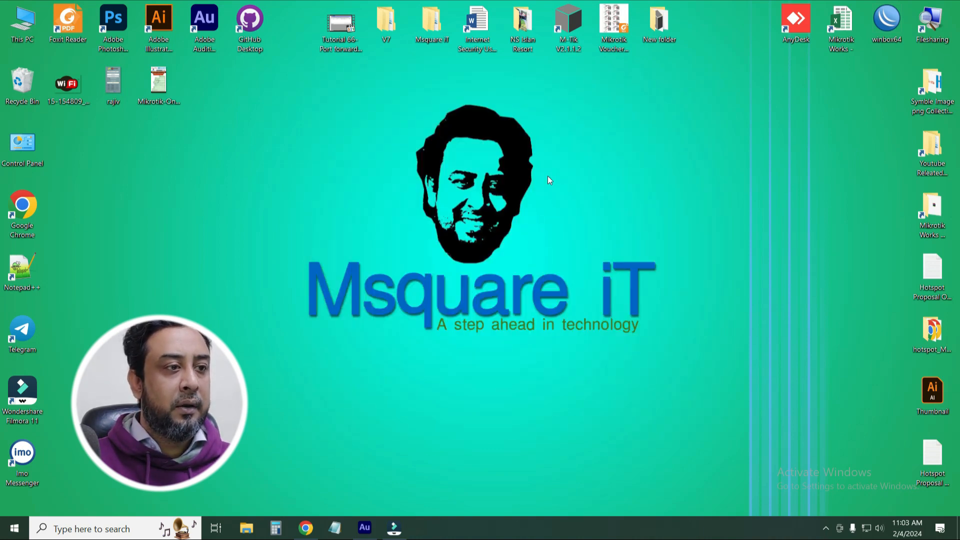
pyautogui.rightClick(382, 149)
pyautogui.click(408, 199)
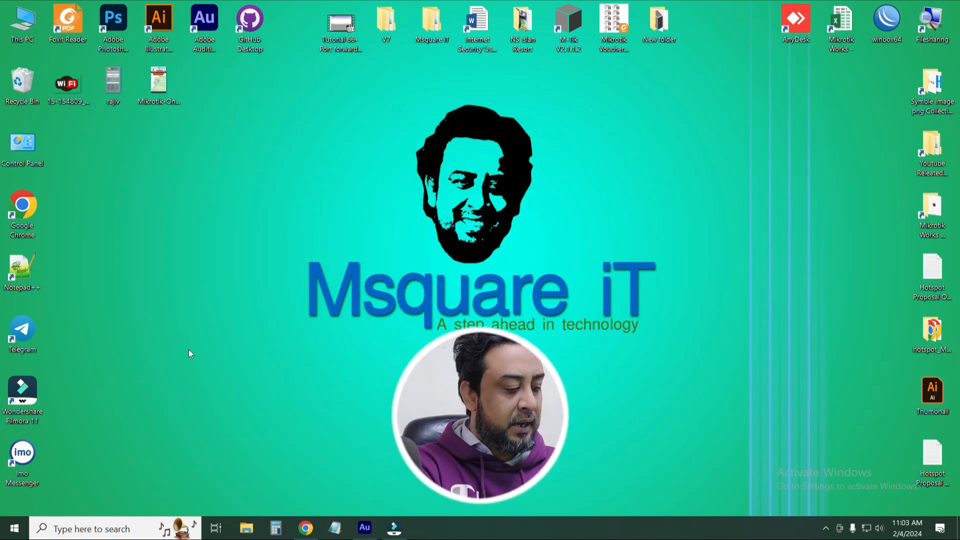
# - Open the Windows Prefetch folder with the Run command "prefetch" and grant permanent access to it
pyautogui.press('super+r')
pyautogui.write('p')
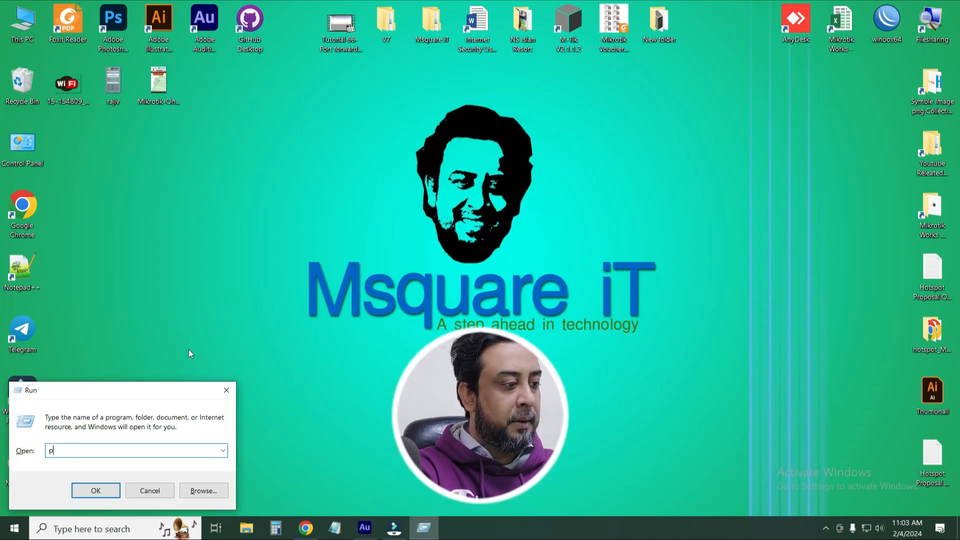
pyautogui.write('refet')
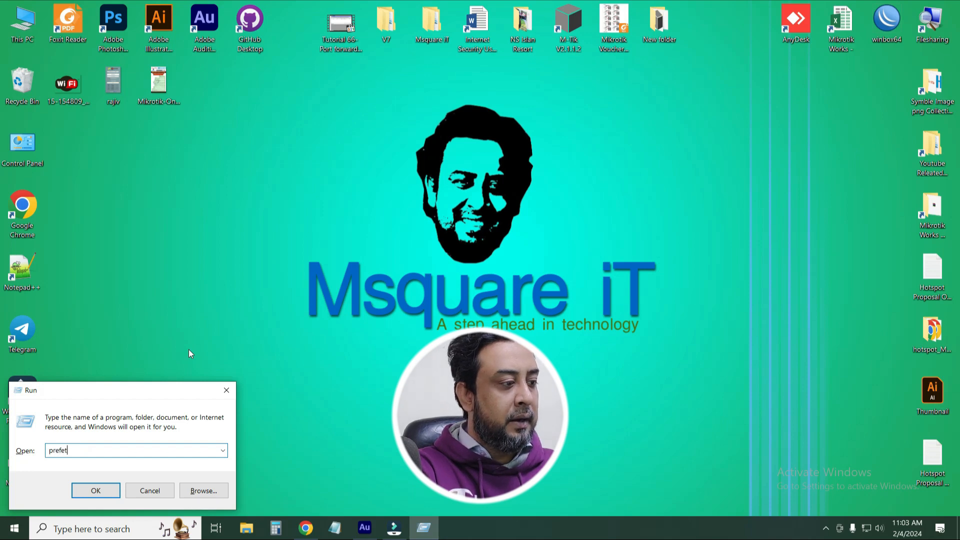
pyautogui.write('ch')
pyautogui.press('Return')
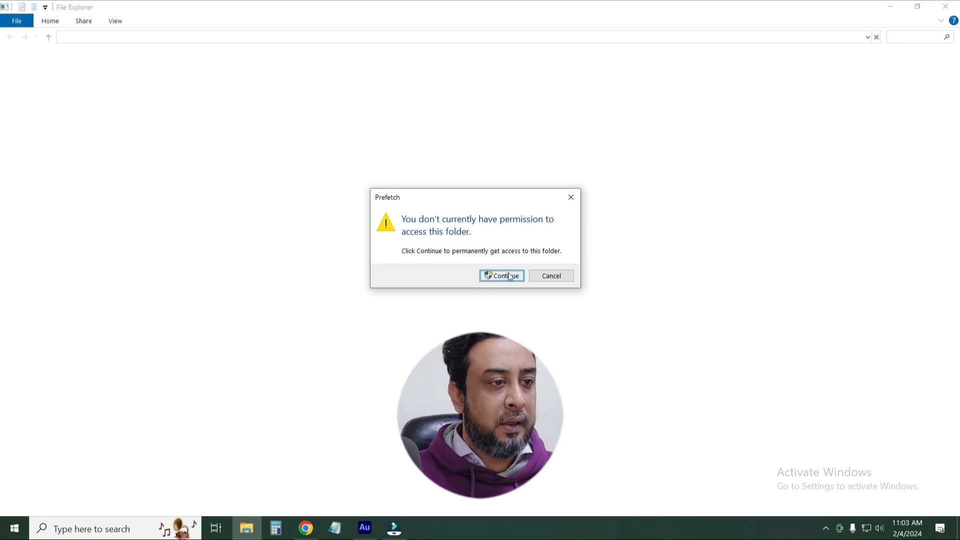
pyautogui.click(502, 276)
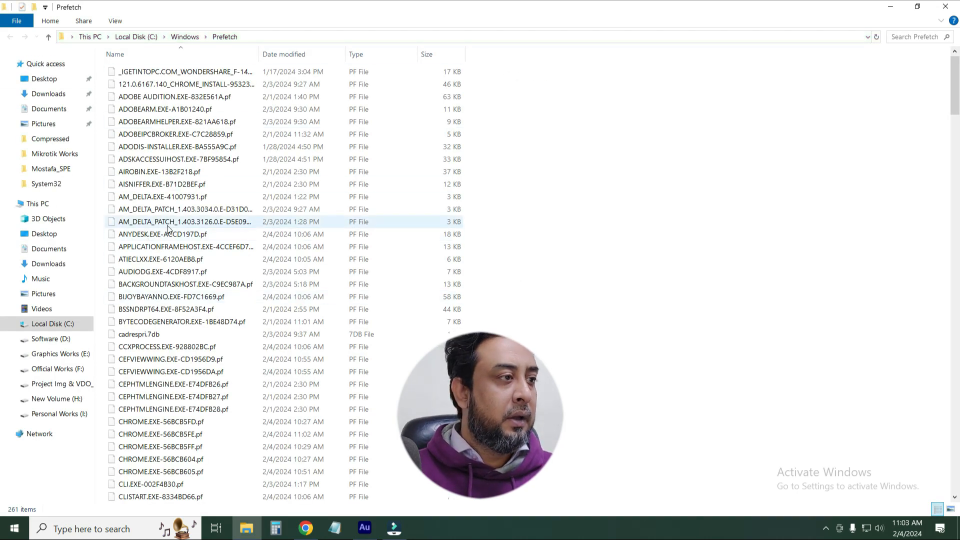
# - Permanently delete all files in the Prefetch folder
pyautogui.click(178, 197)
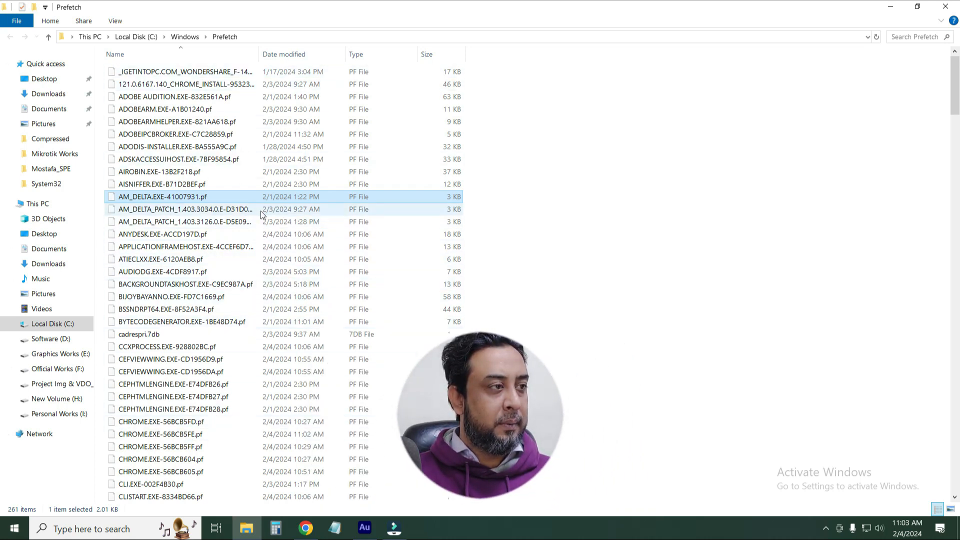
pyautogui.scroll(-5, 245, 381)
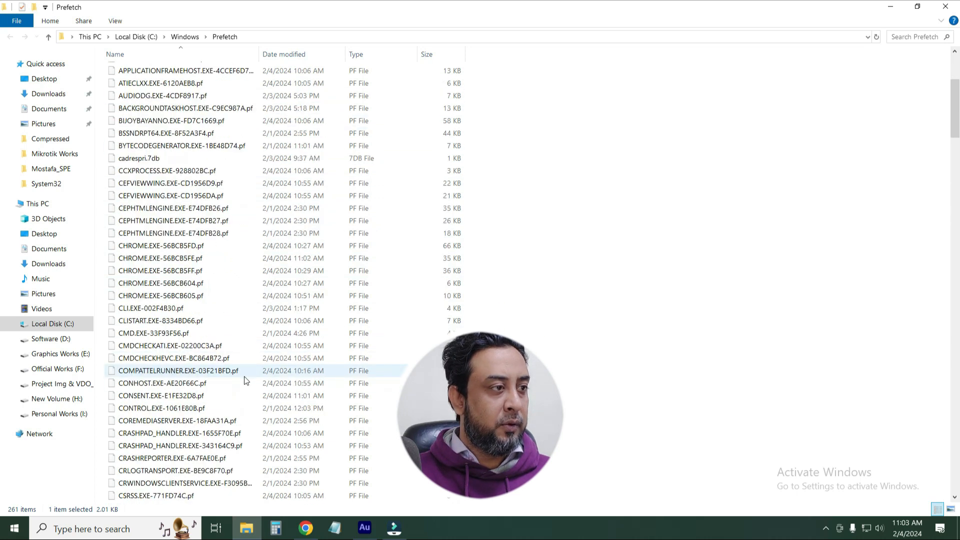
pyautogui.scroll(-4, 245, 381)
pyautogui.click(181, 284)
pyautogui.hotkey('ctrl', 'a')
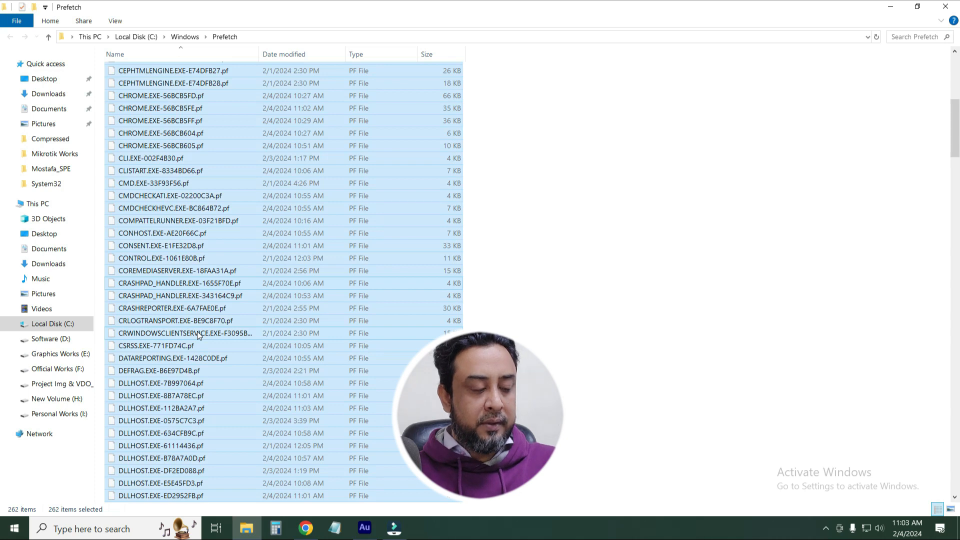
pyautogui.hotkey('shift', 'Delete')
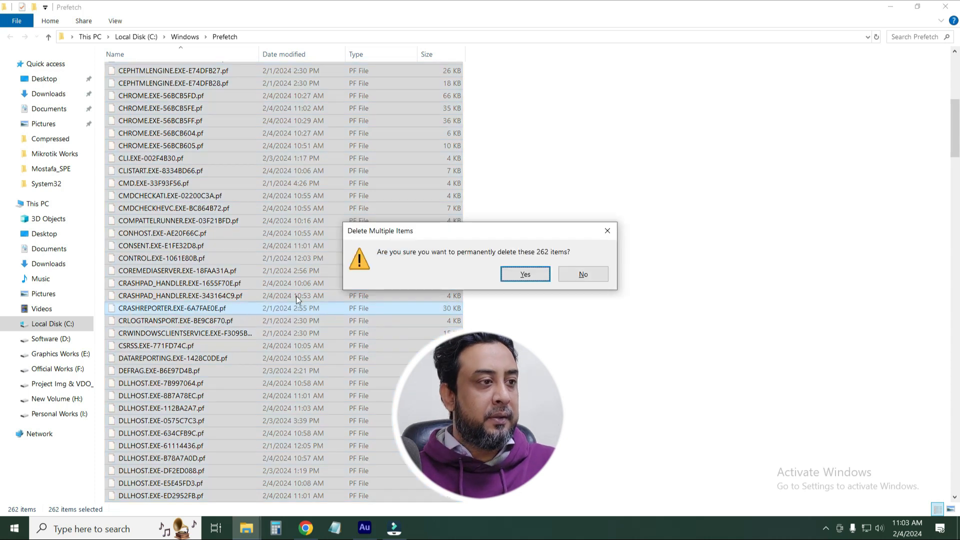
pyautogui.click(526, 275)
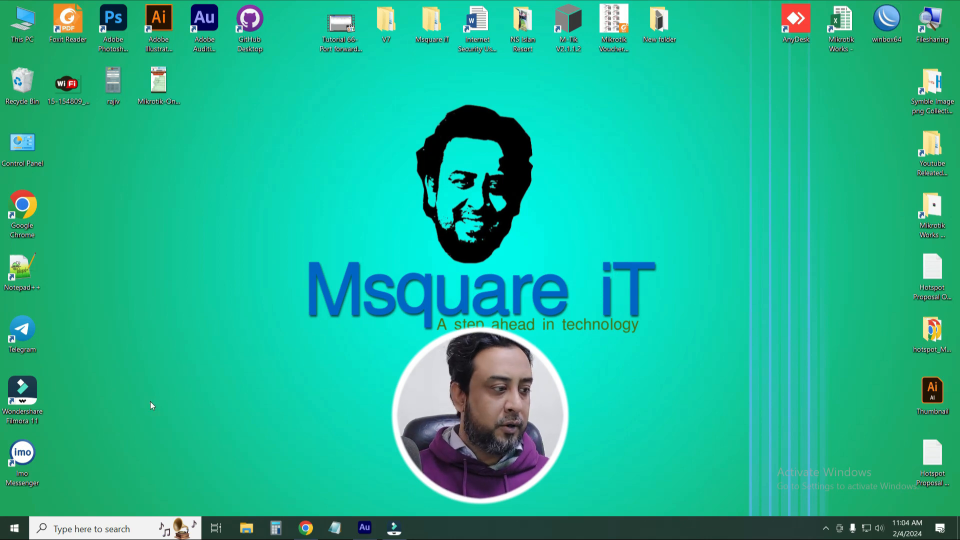
# - Restart the computer
pyautogui.click(13, 530)
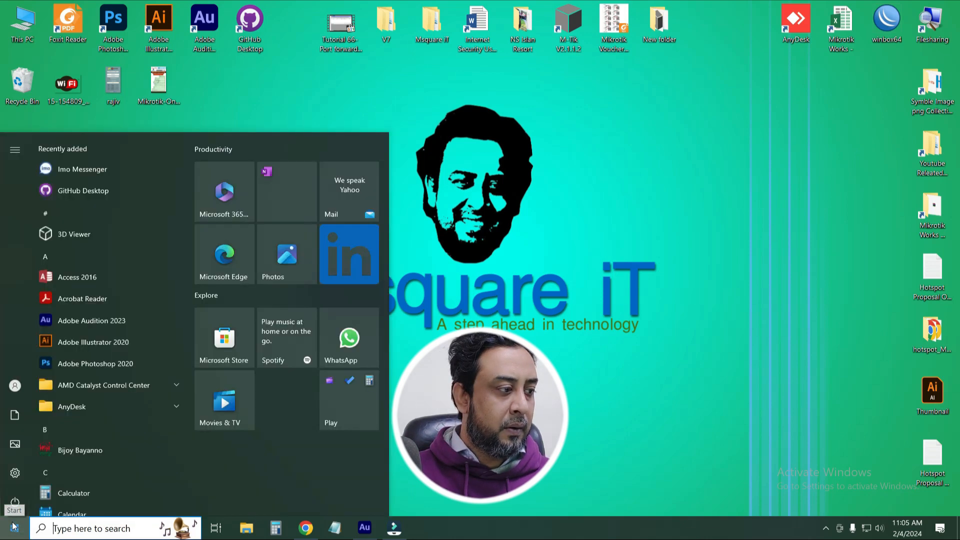
pyautogui.click(15, 506)
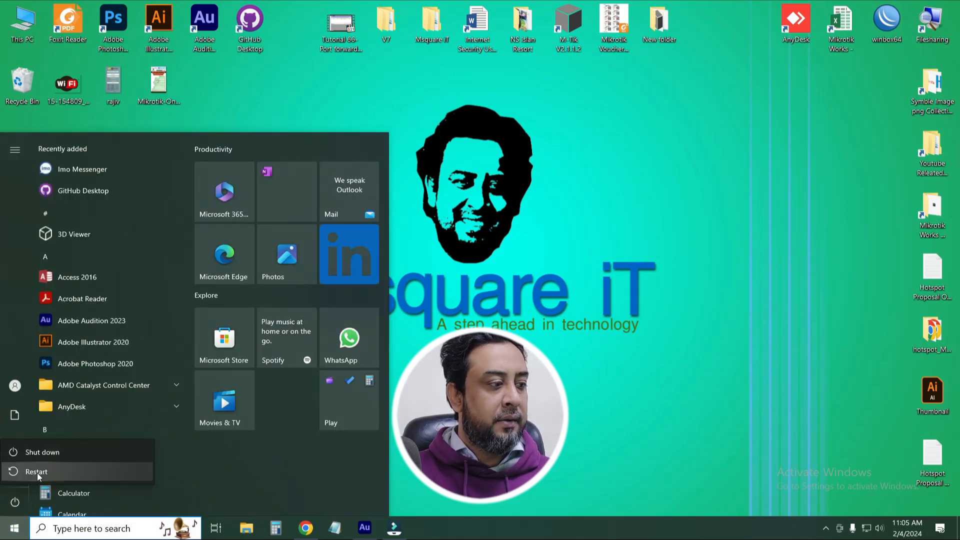